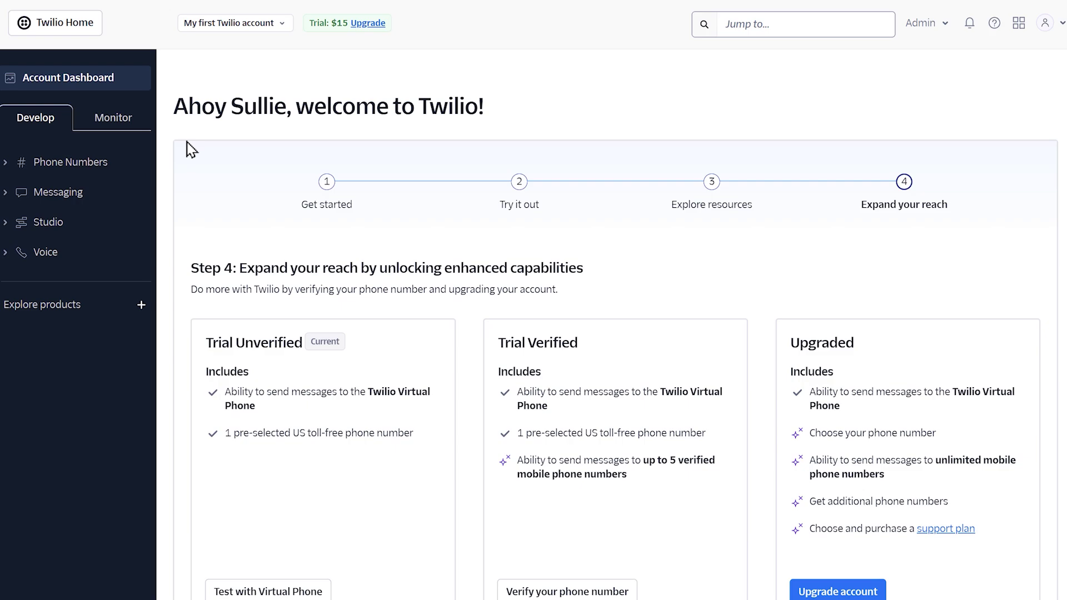
Buy the first listed US local number from the Buy a number page and confirm the purchase.
left_click(36, 165)
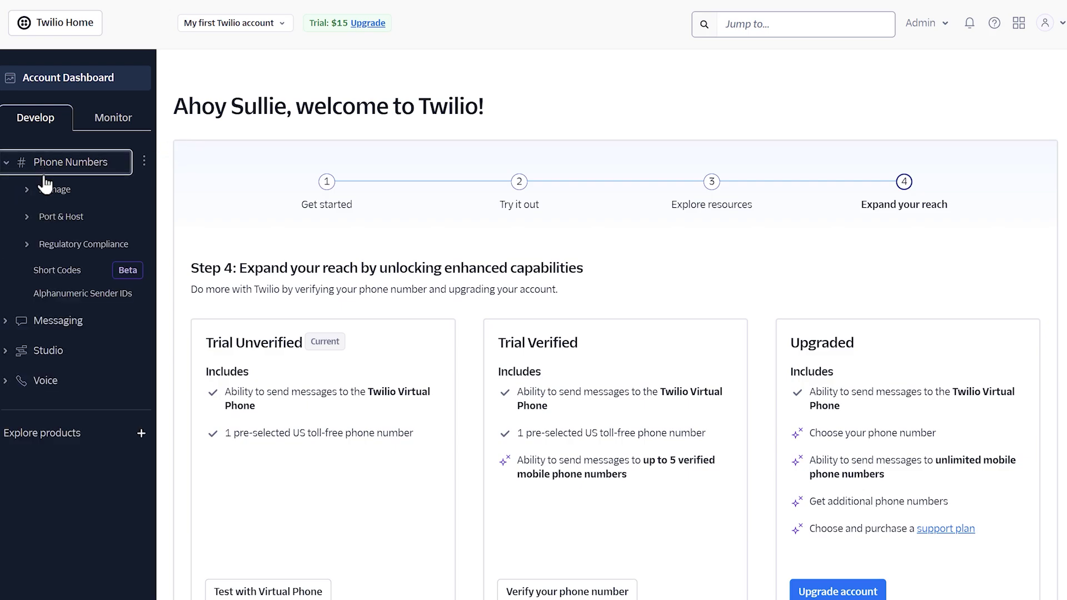
left_click(49, 189)
left_click(116, 256)
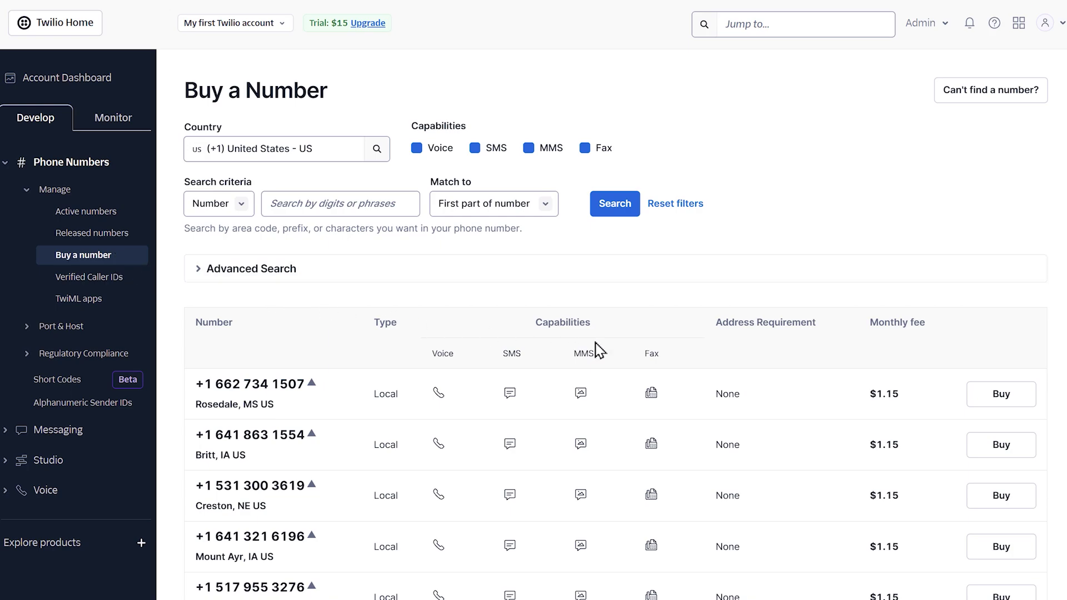
left_click(999, 396)
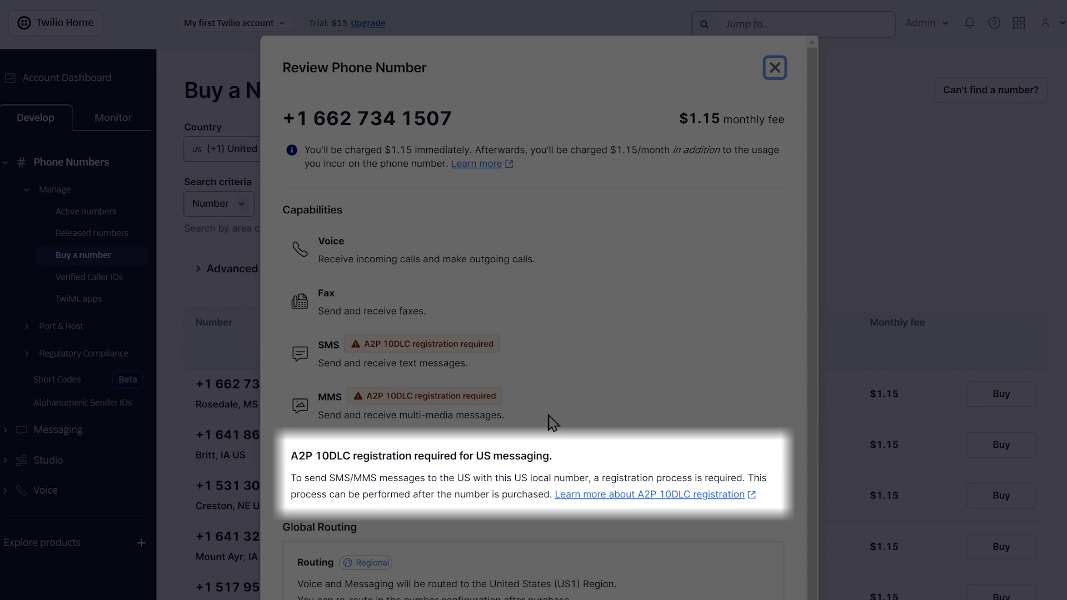
scroll(552, 423, "down", 5)
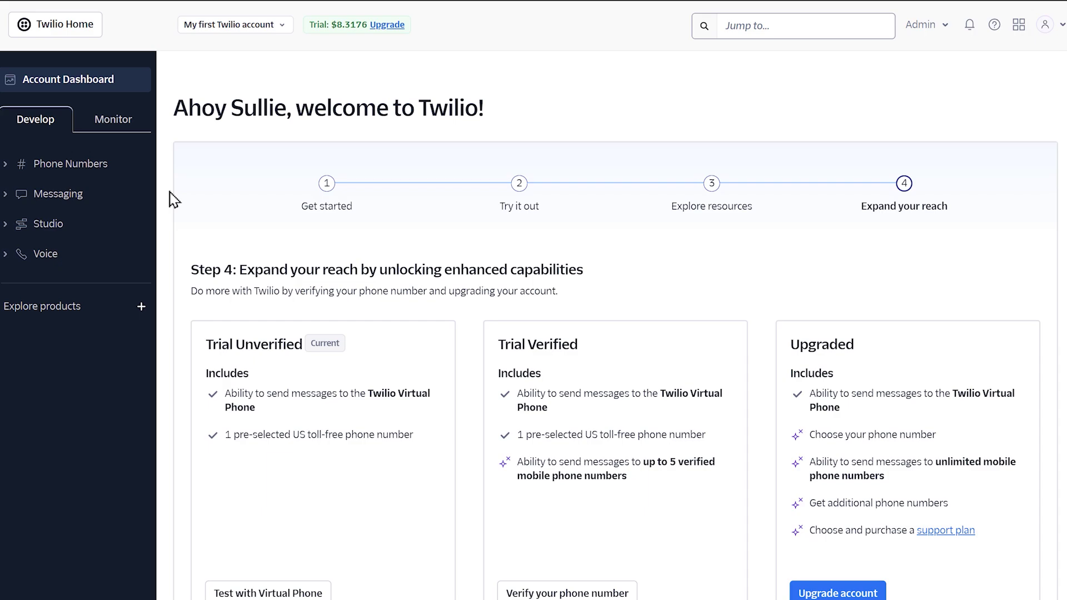
In Content Template Builder, create sullies_message_template with language English (US) and type Text.
left_click(18, 200)
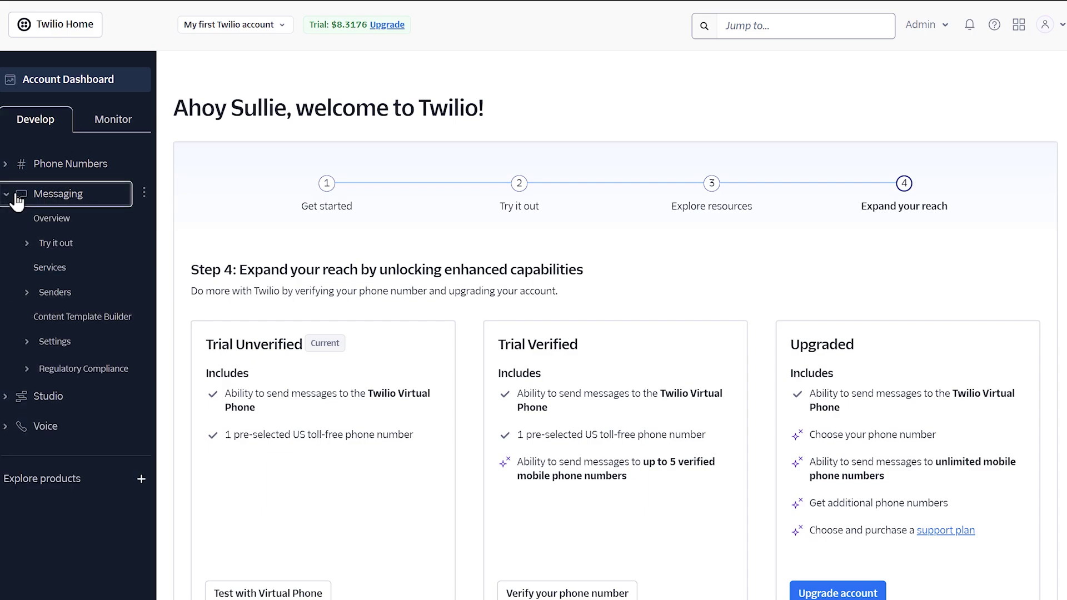
left_click(58, 327)
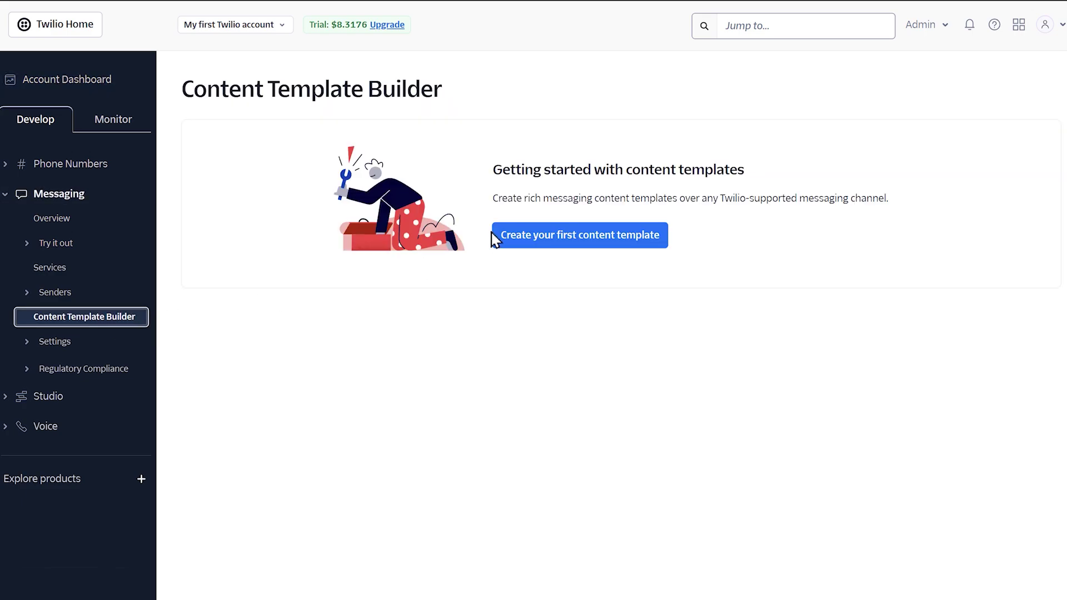
left_click(495, 234)
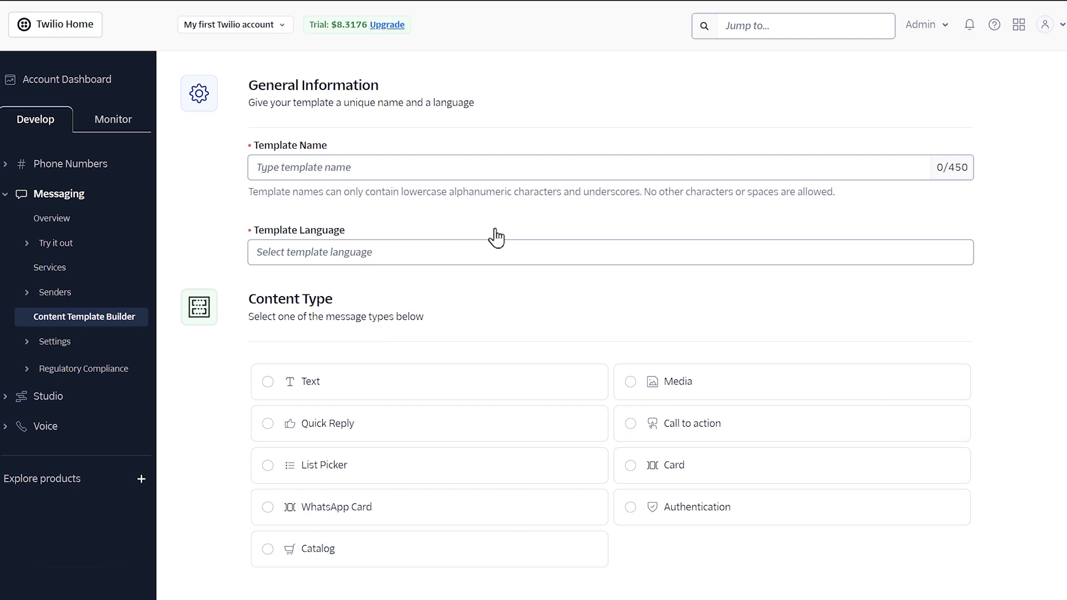
left_click(580, 167)
type("su")
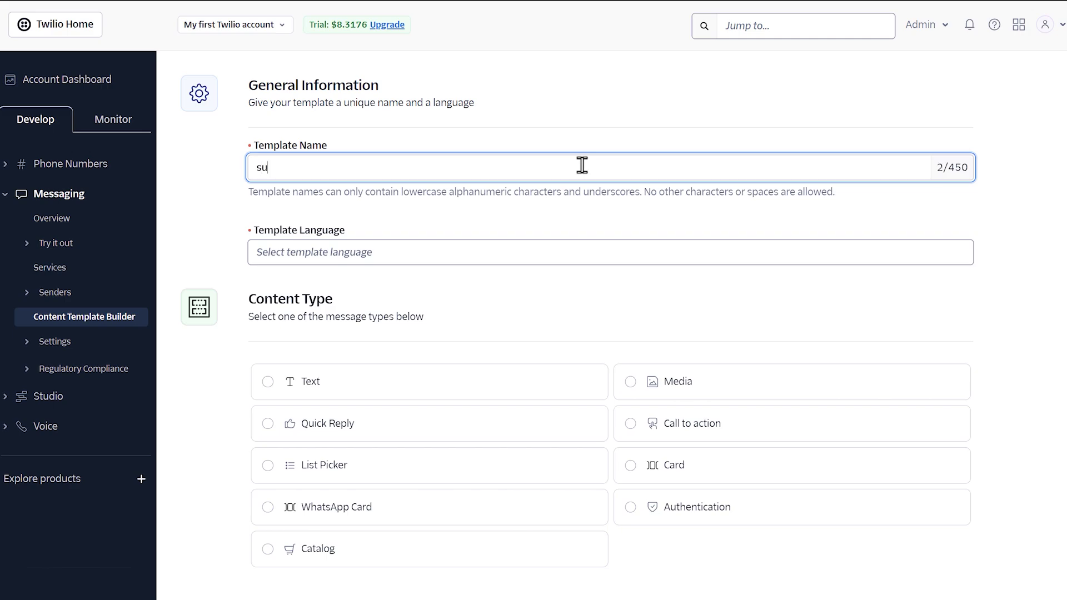
type("llies_message_template")
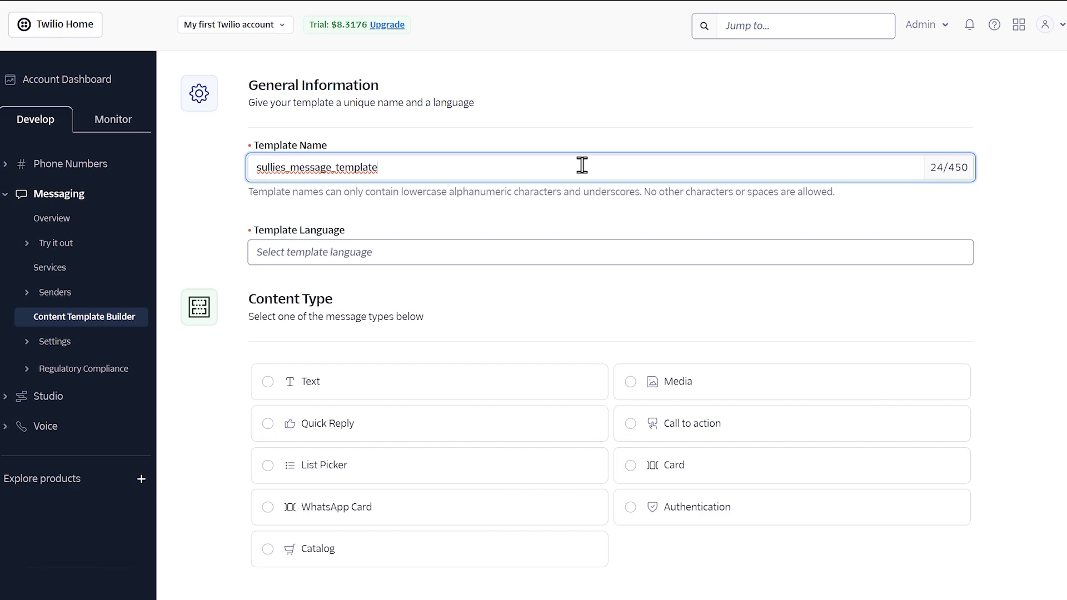
left_click(648, 248)
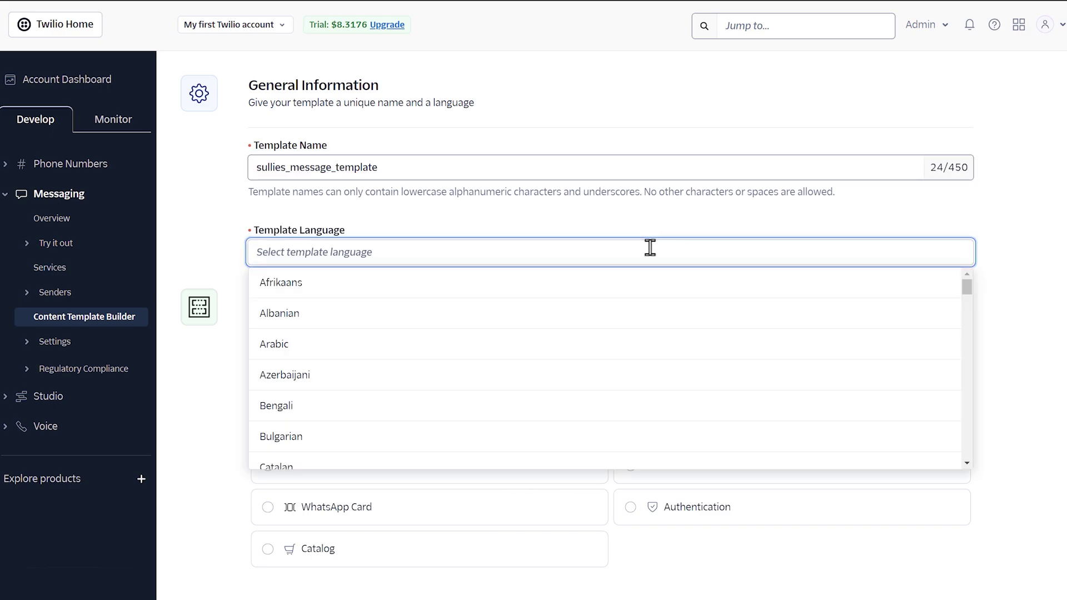
type("engl")
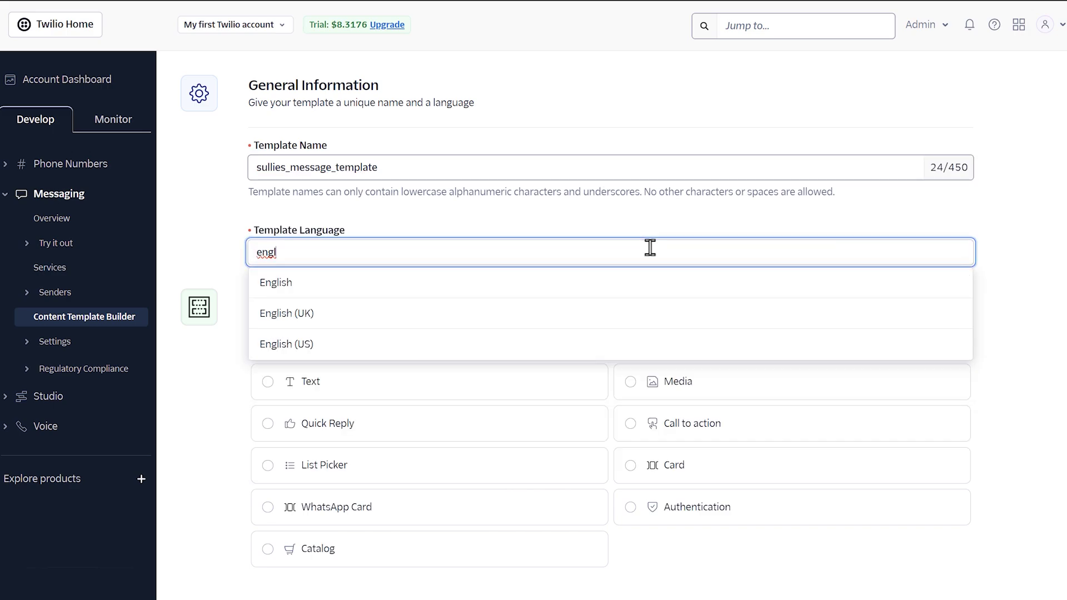
left_click(533, 348)
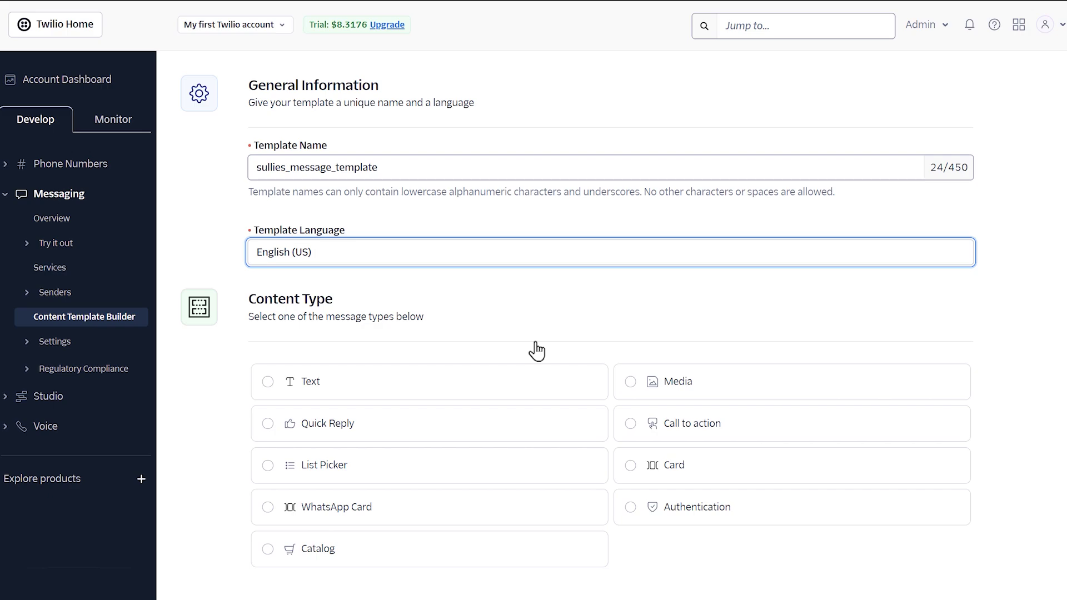
left_click(465, 392)
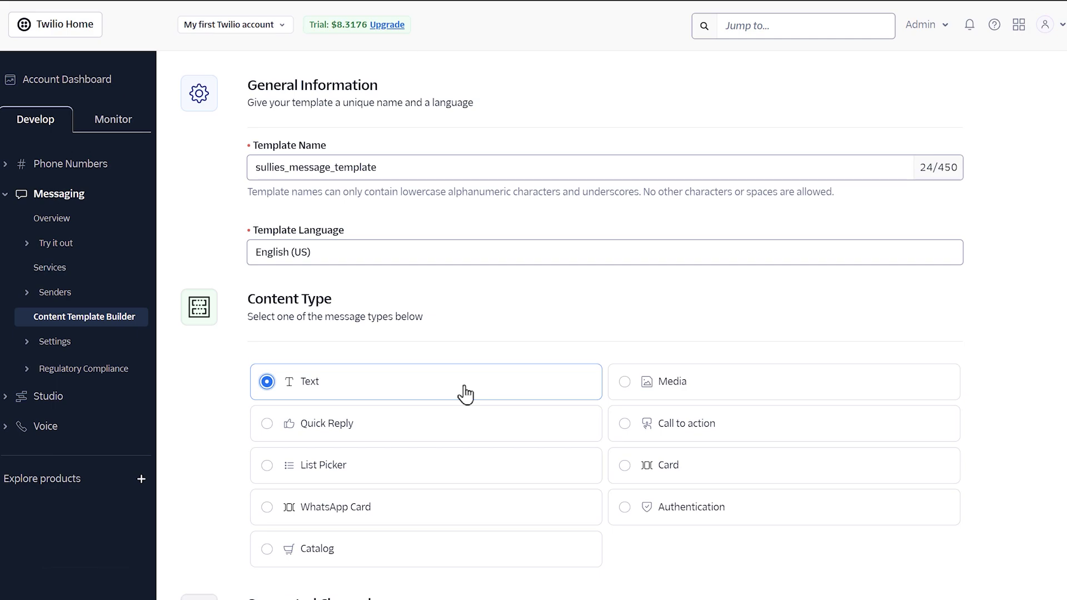
scroll(464, 392, "down", 4)
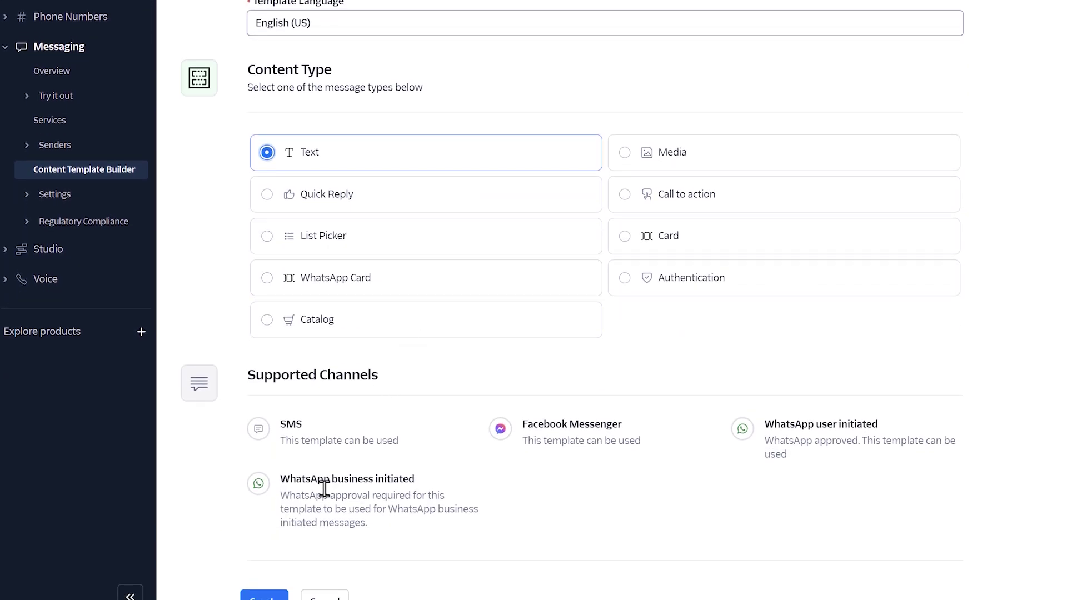
left_click(278, 594)
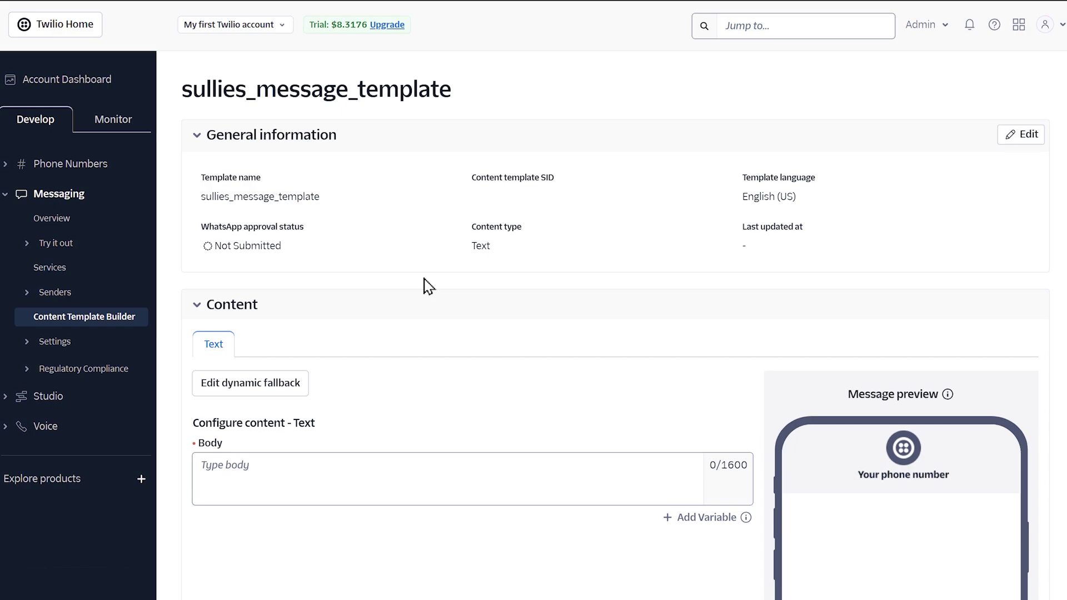
Write the body 'Hi {{1}}, thanks for reaching out!' plus the pasted reply-email line ending in {{2}}.
left_click(431, 467)
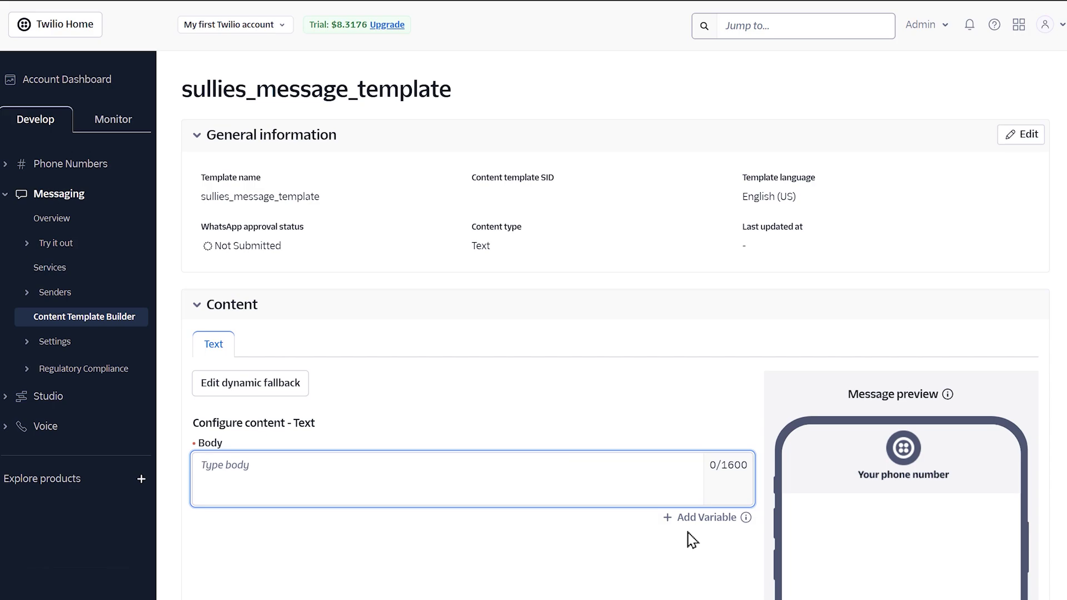
type("Hi")
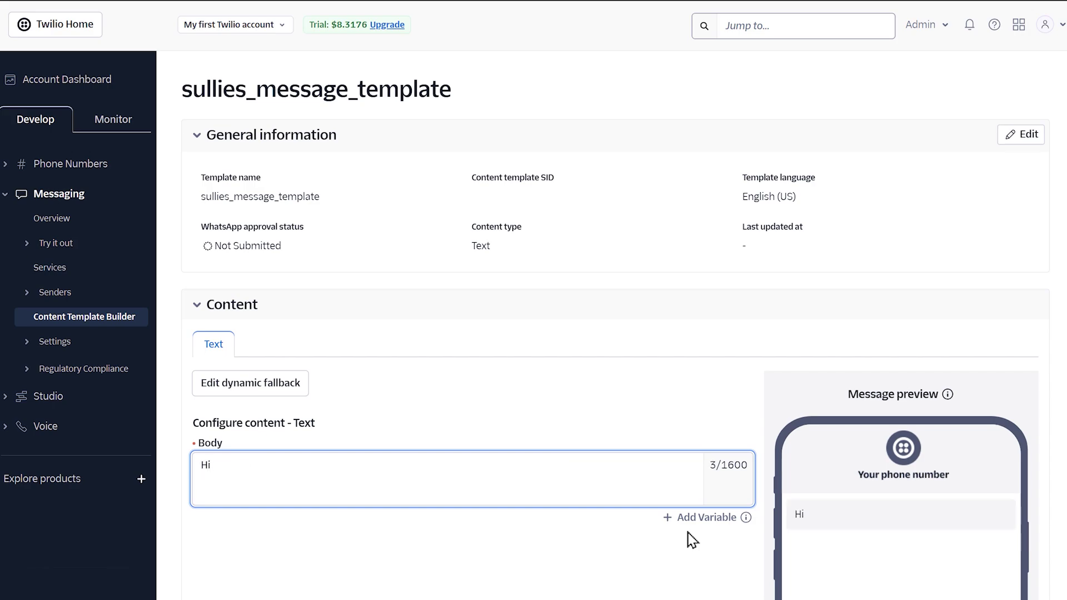
left_click(699, 520)
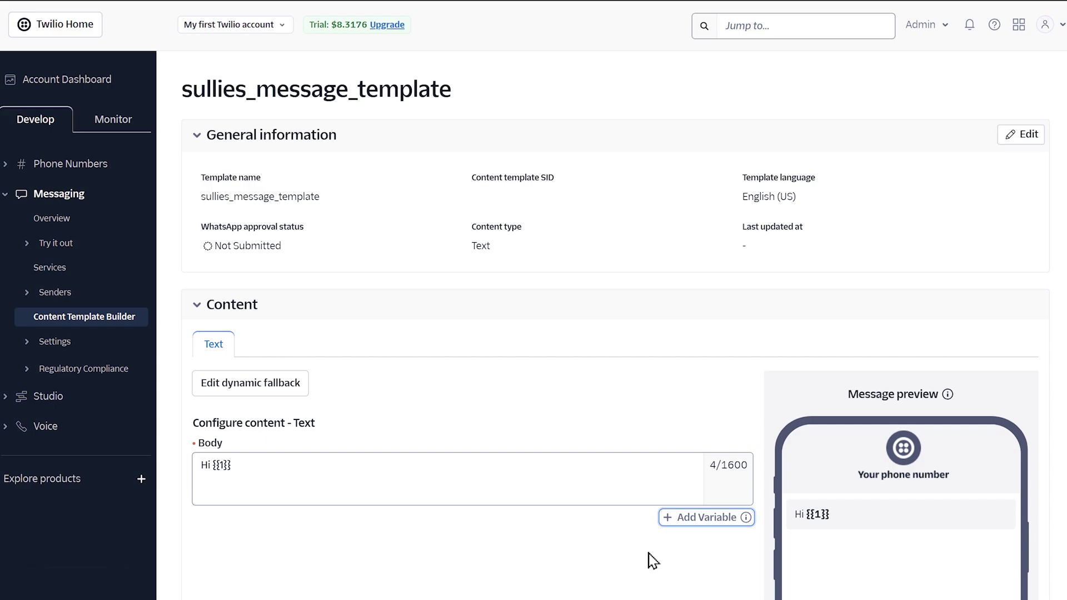
left_click(590, 493)
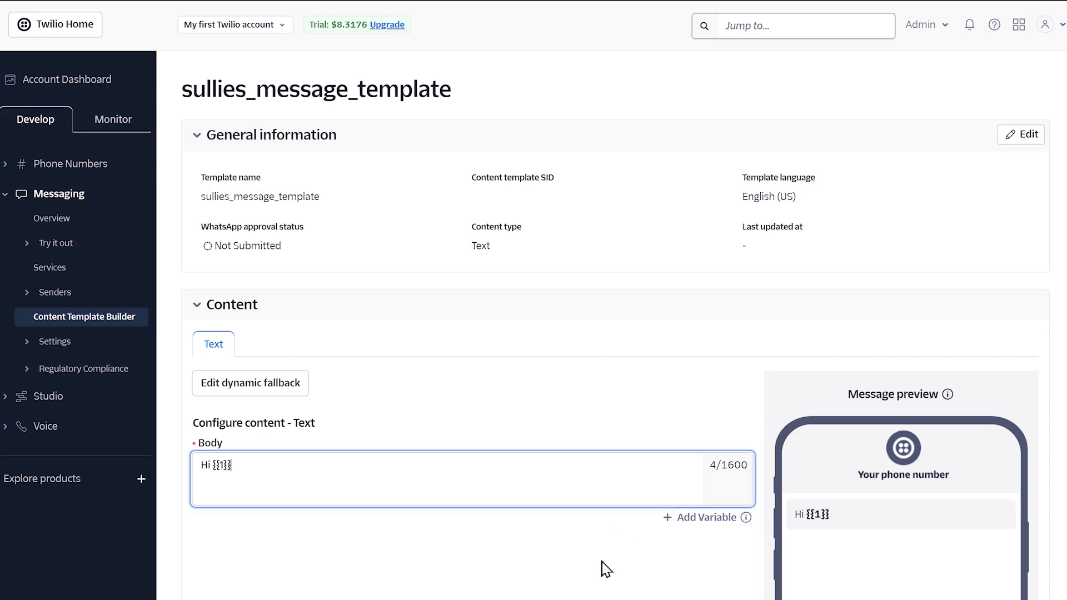
type(", thanks for reaching out!  We'll be sure to send a reply to the following email address as soon as possible: {{2}}")
key("Tab")
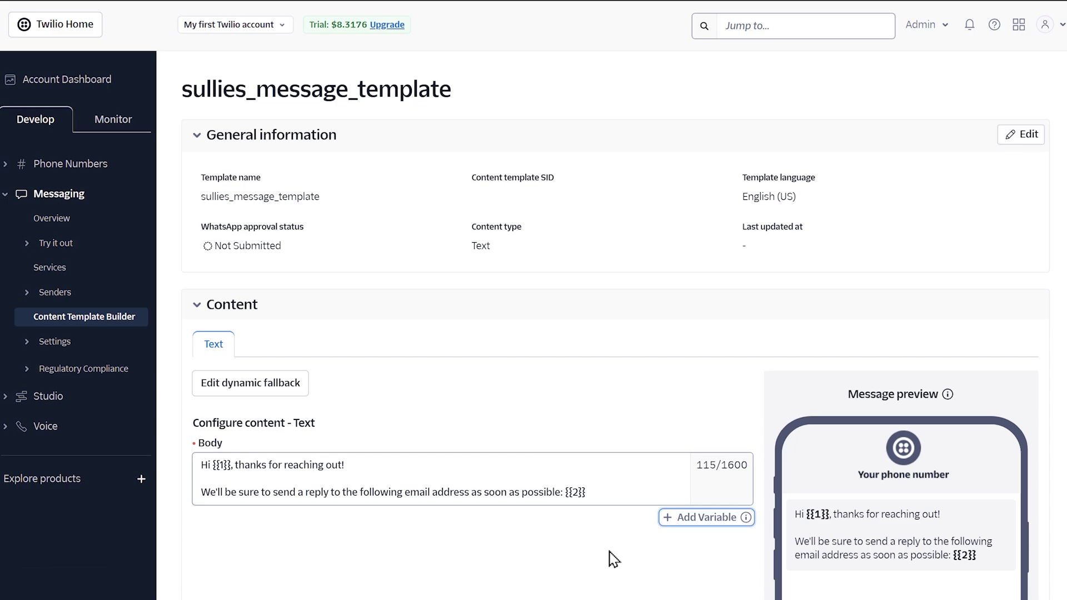
scroll(608, 556, "down", 3)
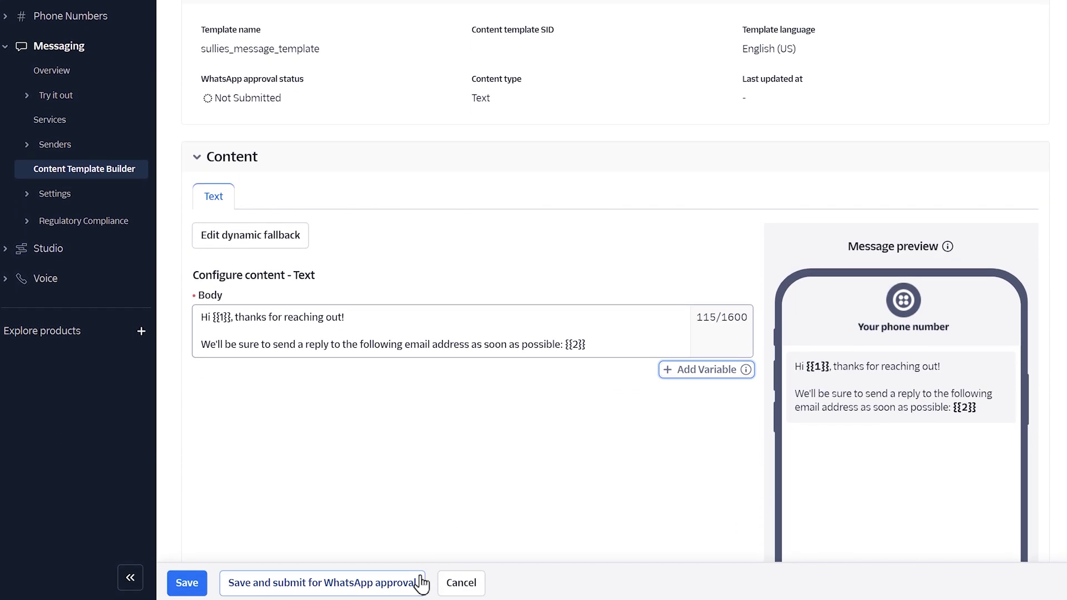
Submit the template for WhatsApp approval, entering a sample name for {{1}} and a sample email for {{2}}.
left_click(420, 584)
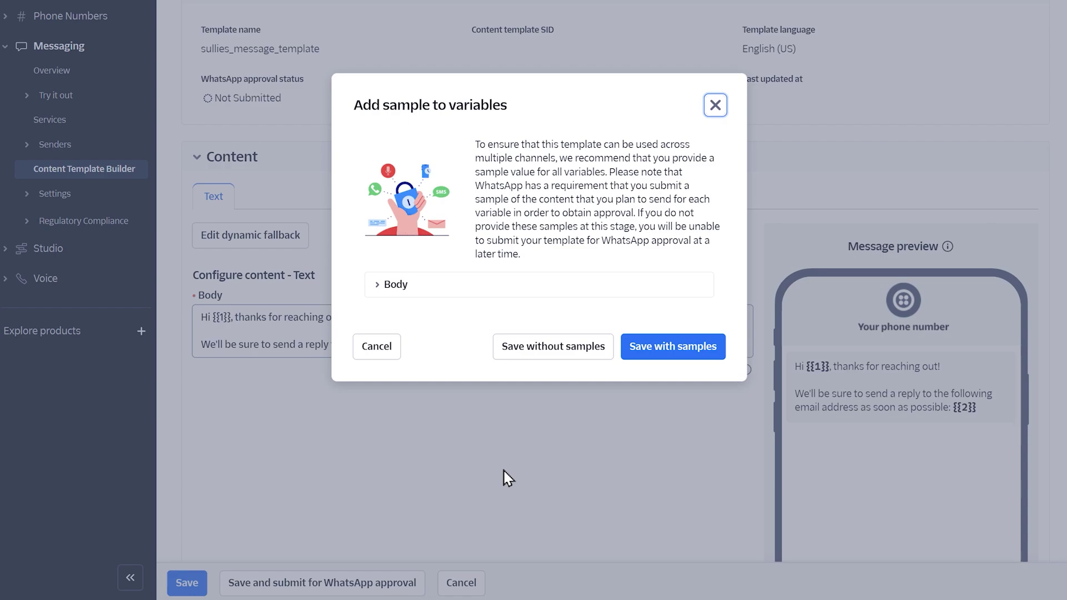
left_click(375, 286)
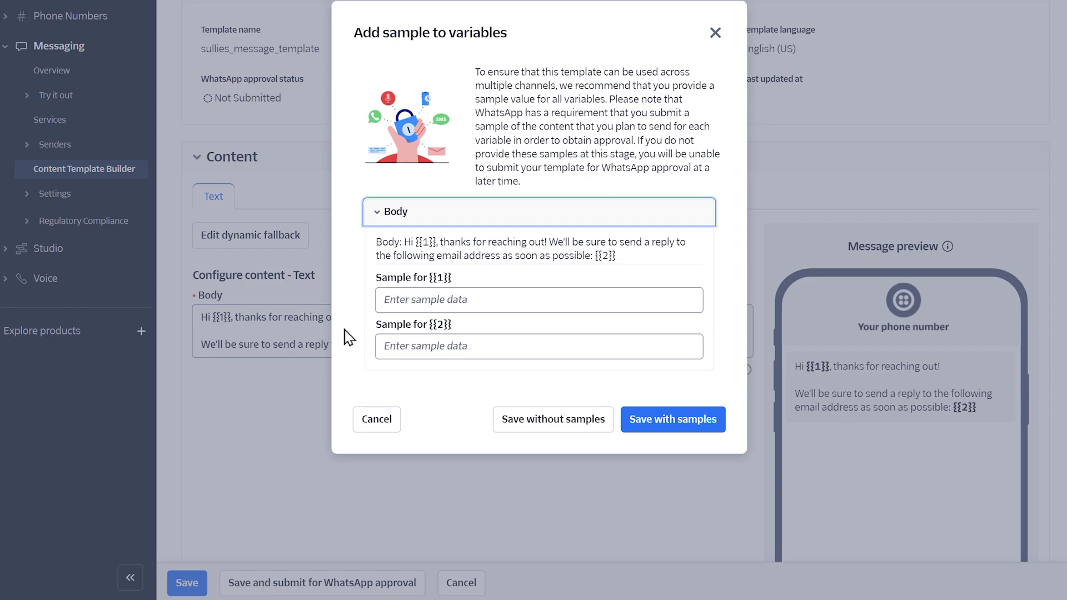
left_click(488, 303)
type("Sullie")
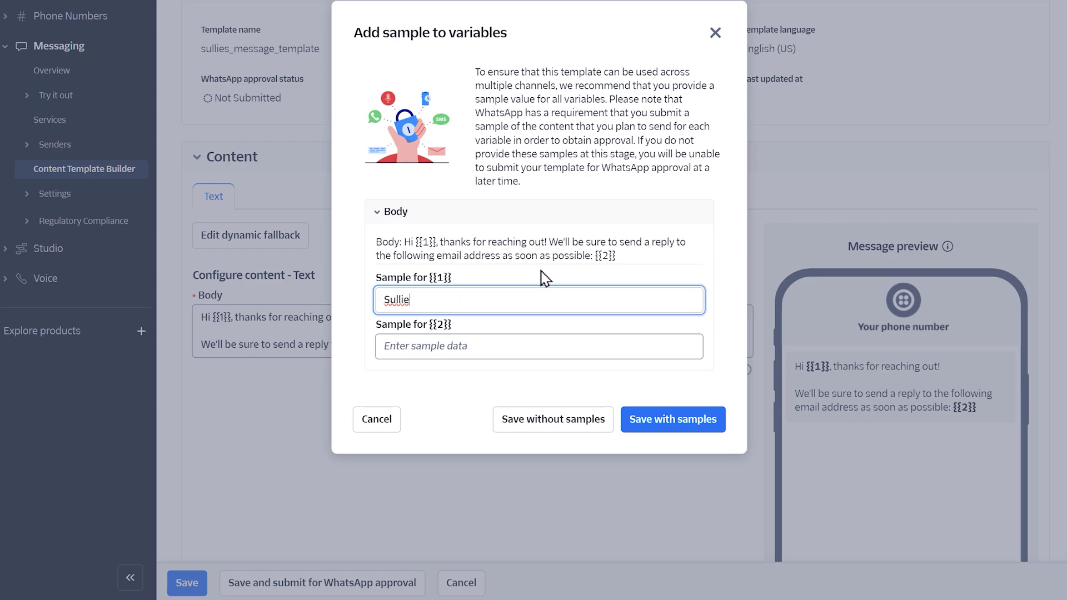
left_click(535, 344)
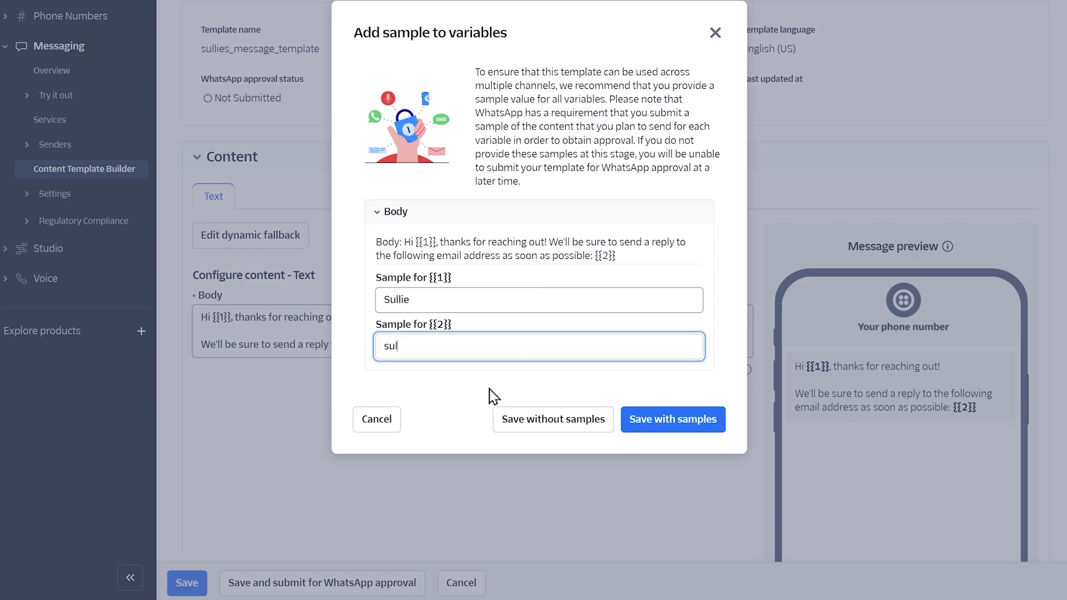
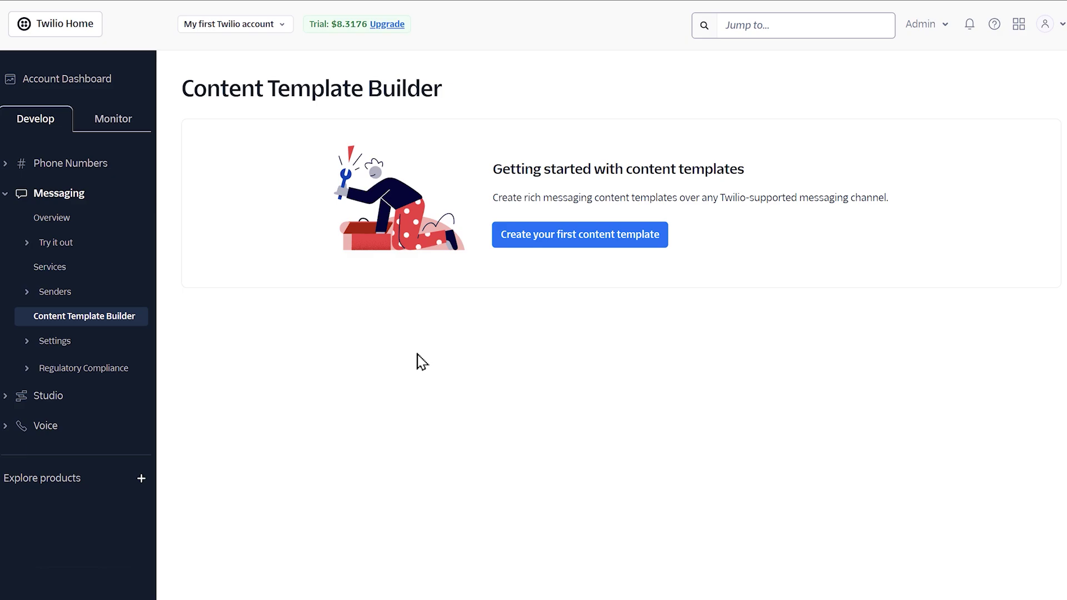
Go back to the Account Dashboard and scroll down to the Account SID and Auth Token.
left_click(125, 83)
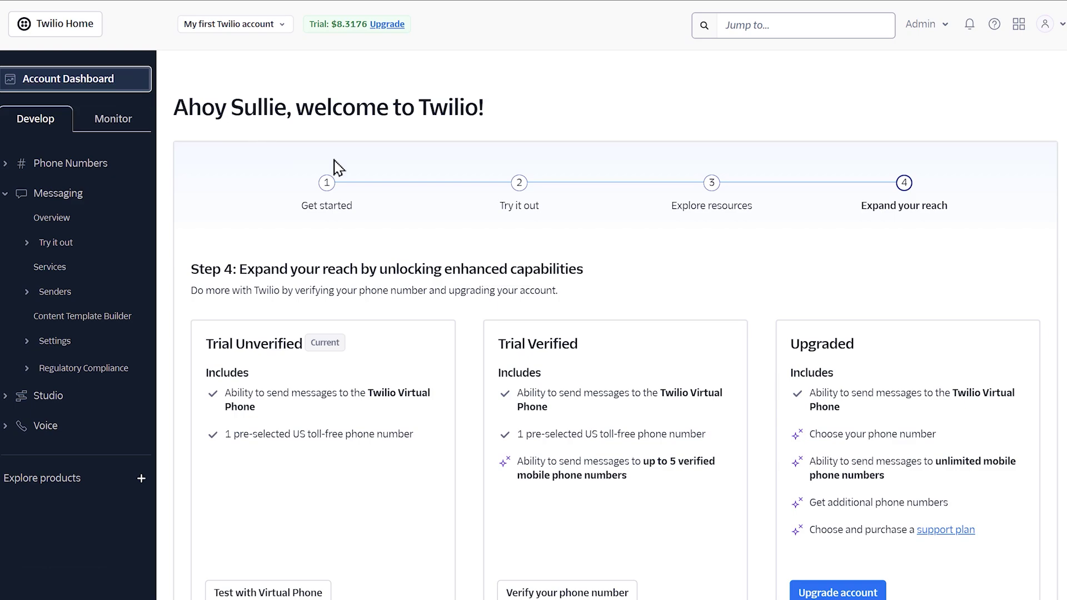
scroll(611, 325, "down", 9)
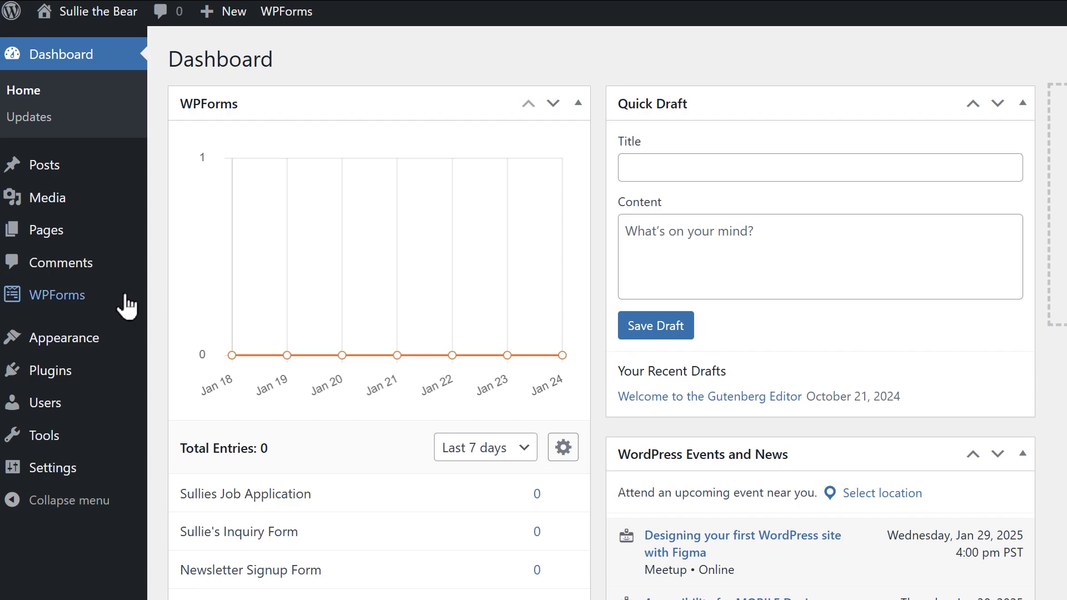
Activate the Twilio addon on the WPForms Addons page.
mouse_move(111, 302)
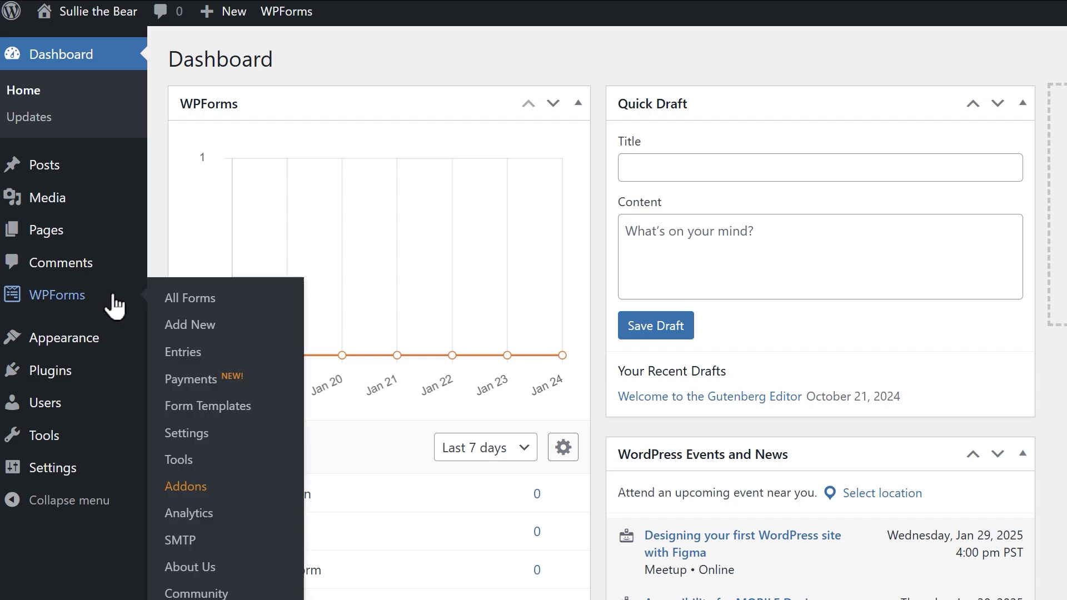
left_click(188, 487)
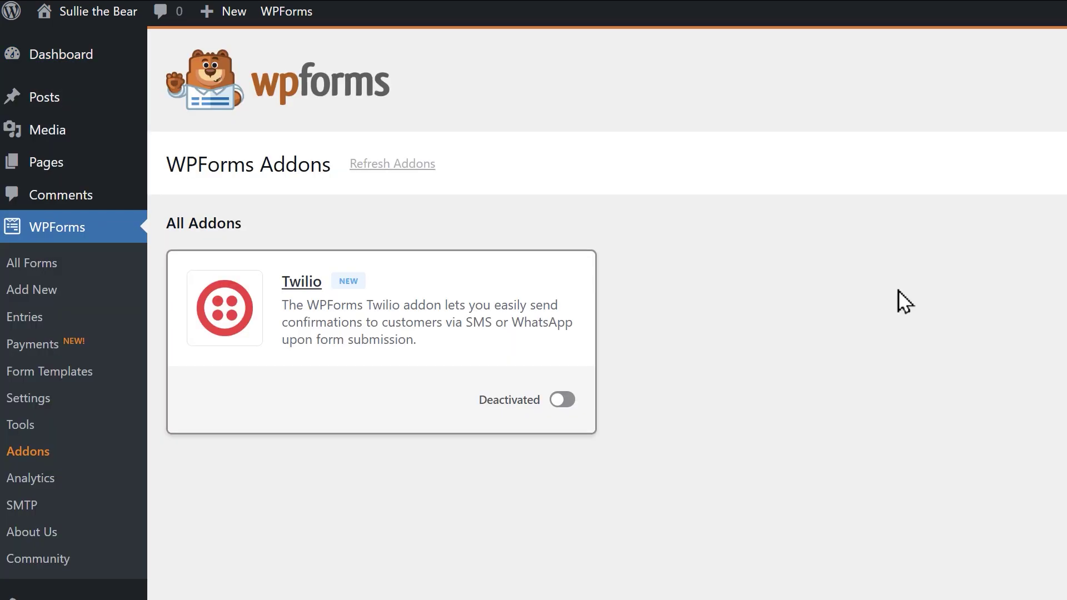
left_click(562, 399)
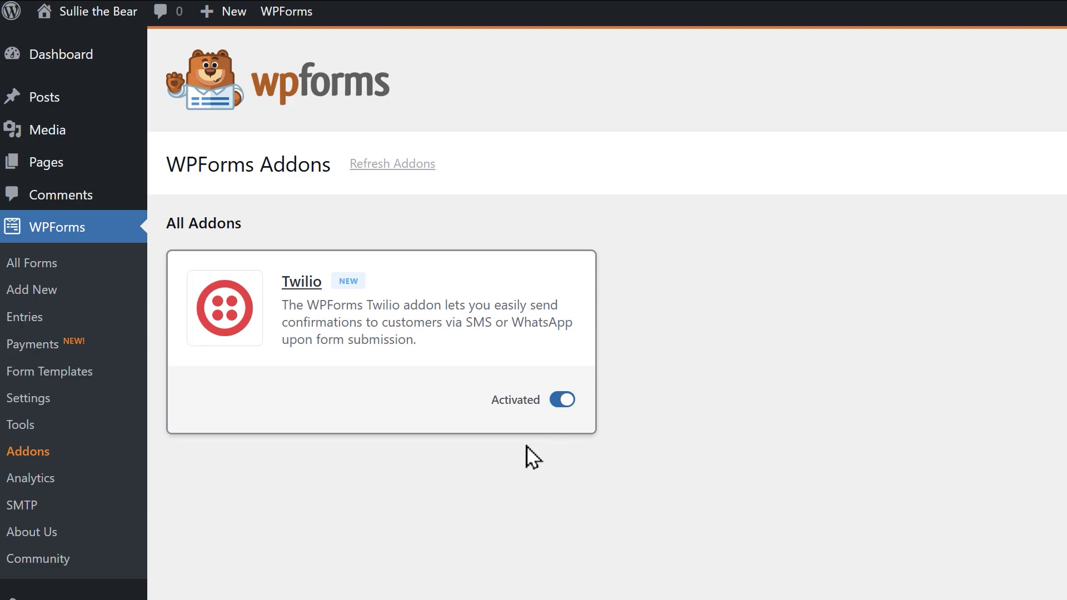
Expand the Twilio entry under WPForms Settings > Integrations.
left_click(123, 397)
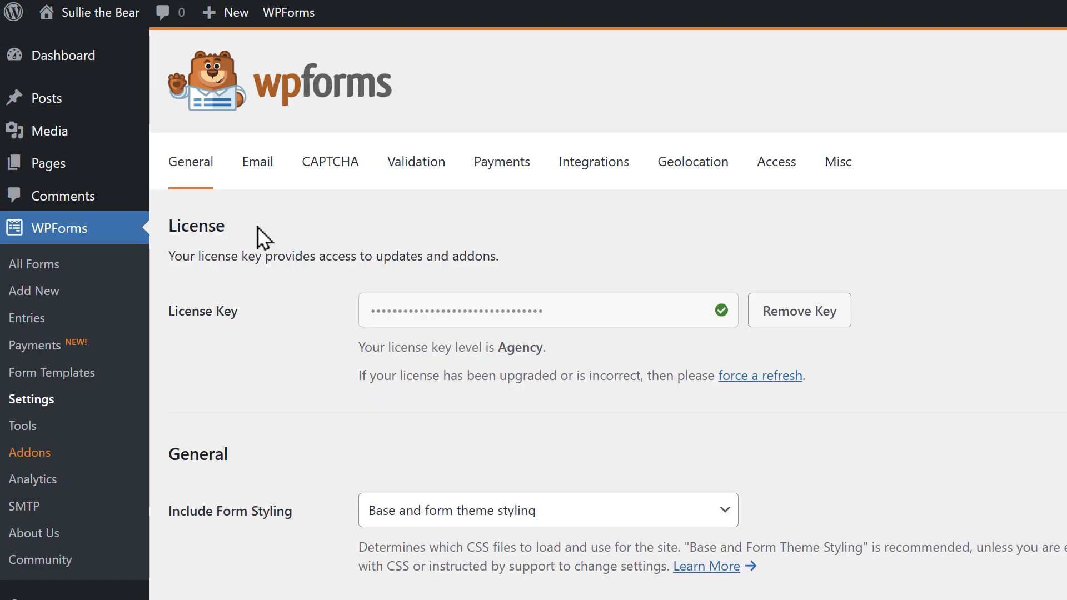
left_click(580, 179)
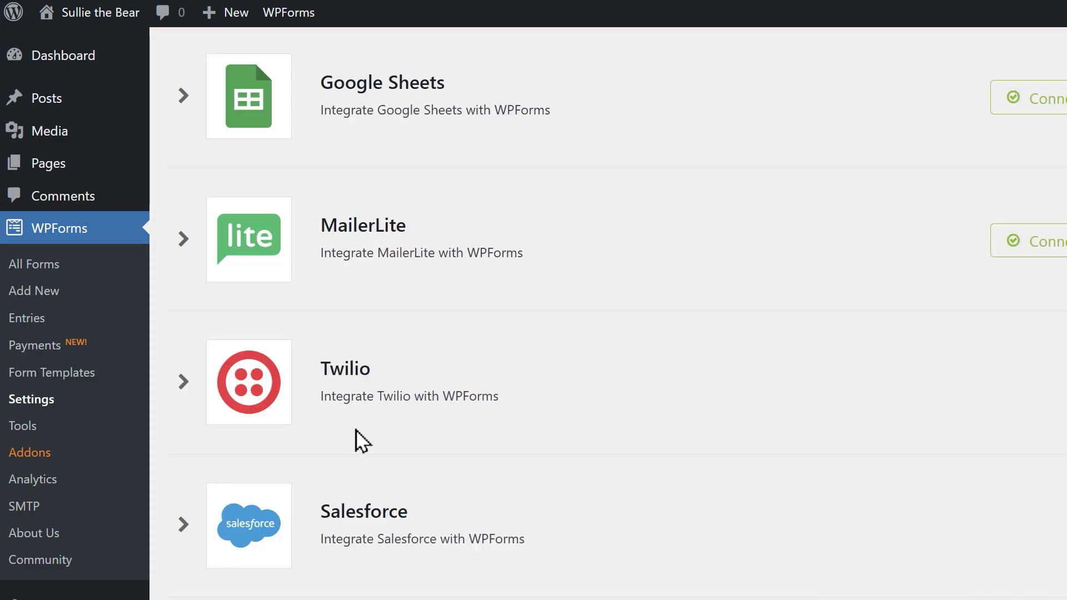
left_click(339, 403)
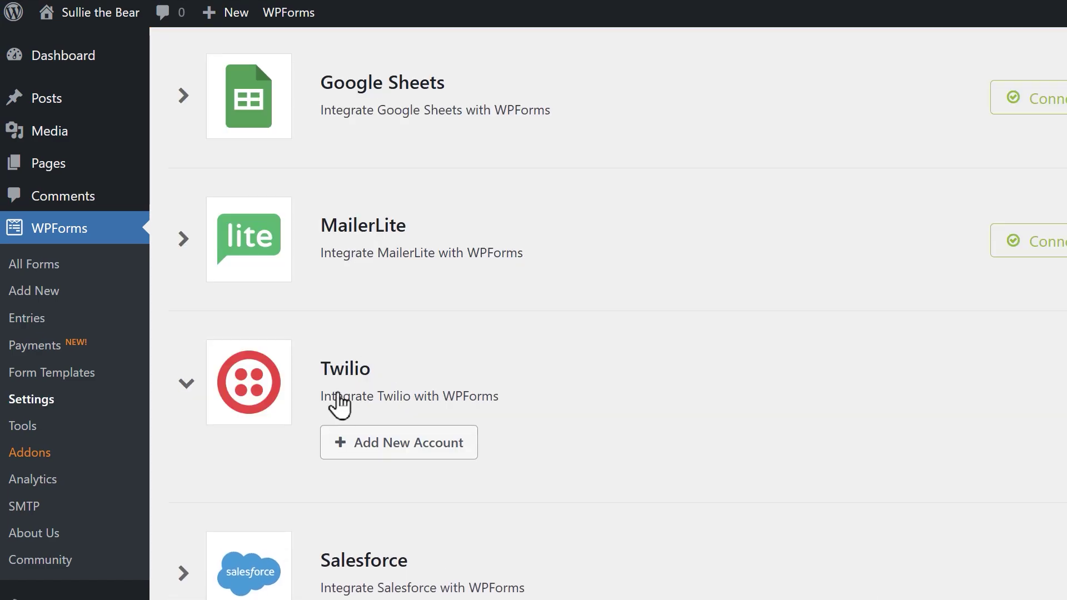
Add a new Twilio account using the copied Account SID and Auth Token, and connect it.
left_click(464, 443)
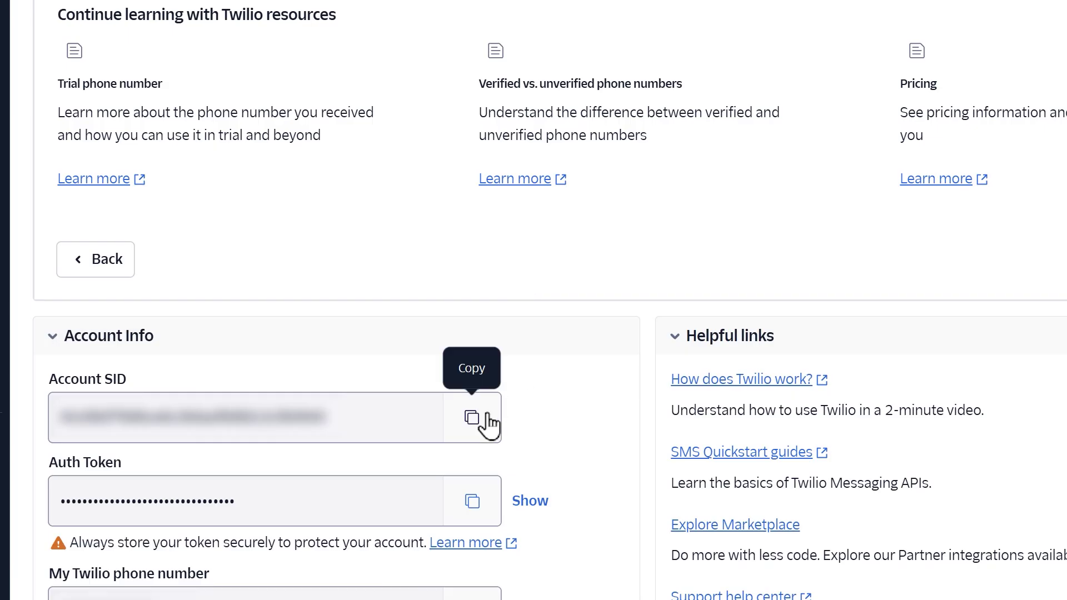
left_click(475, 503)
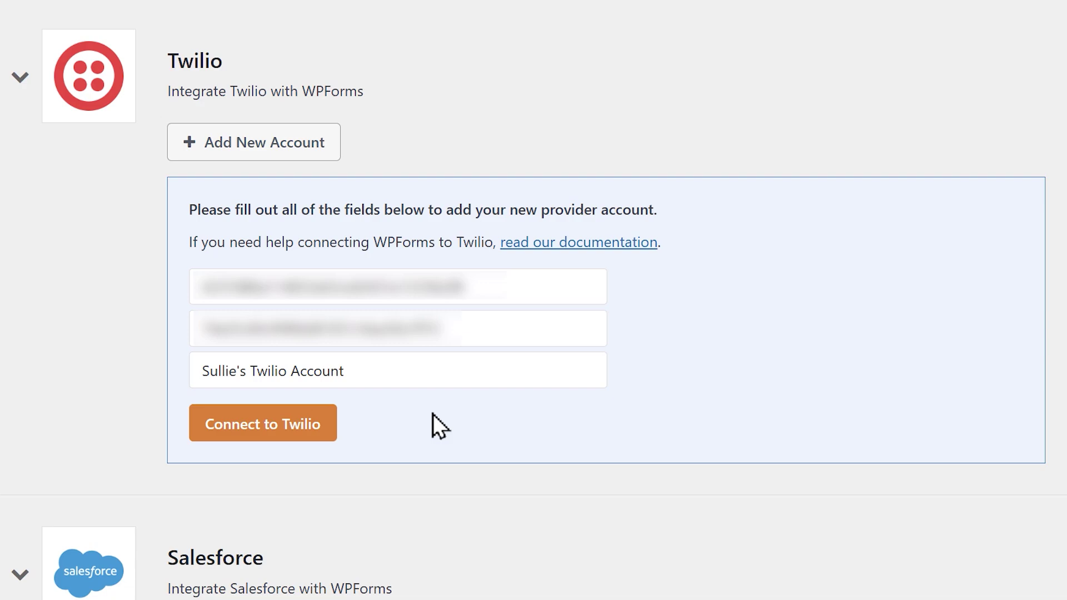
left_click(332, 425)
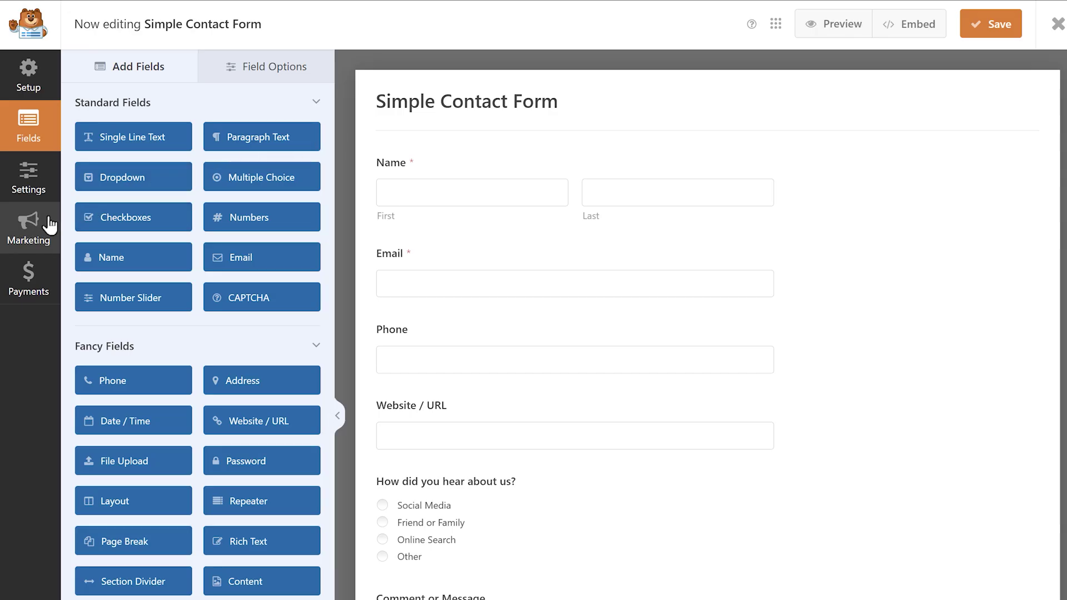
Under Marketing > Twilio, add a 'Twilio Connection' and select the saved Twilio account.
left_click(44, 223)
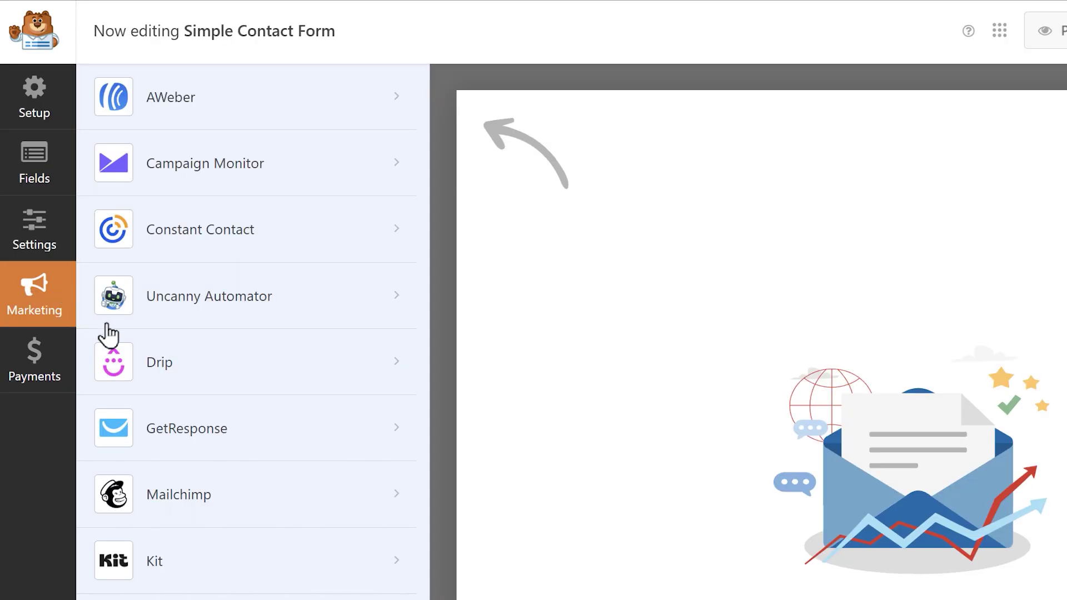
left_click(286, 557)
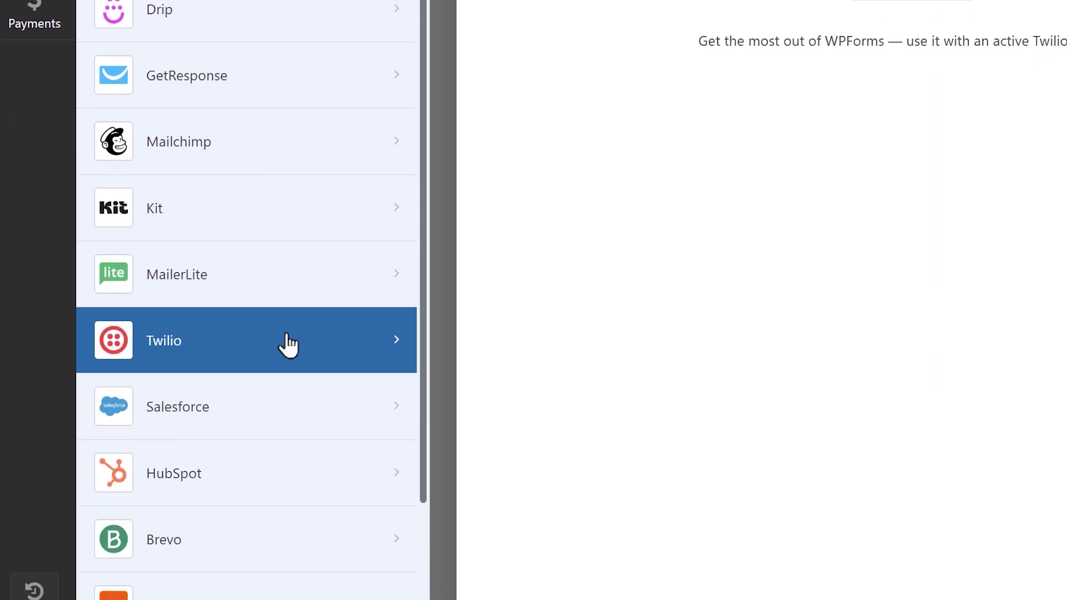
left_click(946, 110)
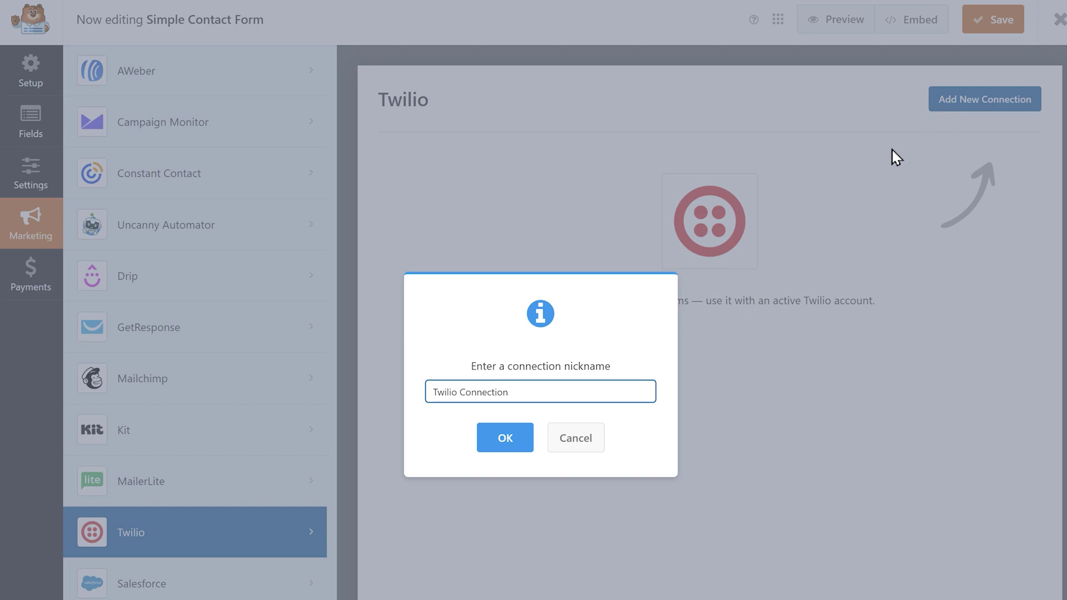
left_click(527, 439)
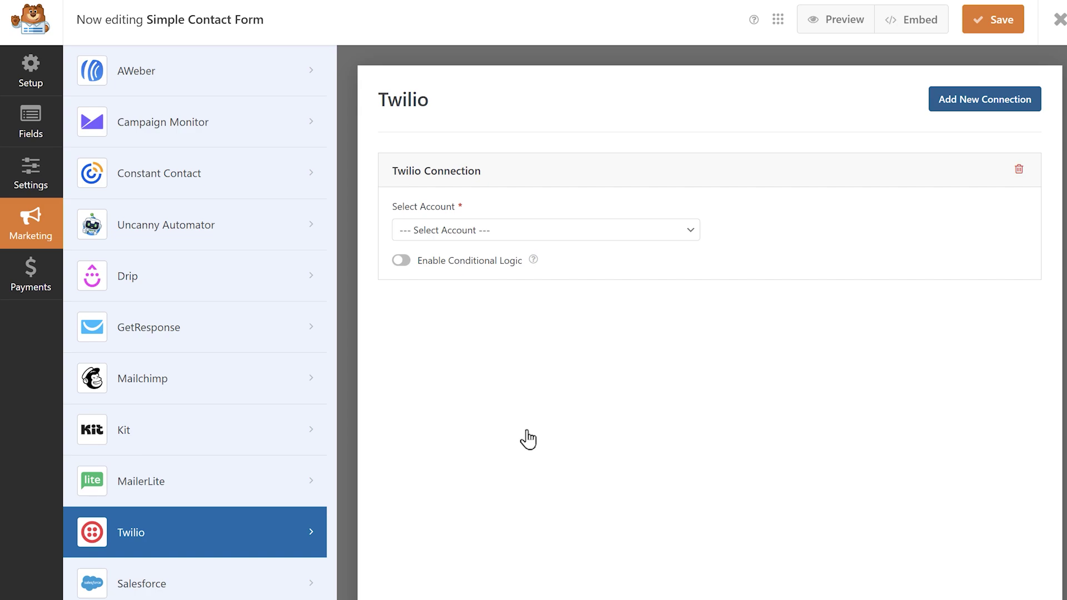
left_click(692, 232)
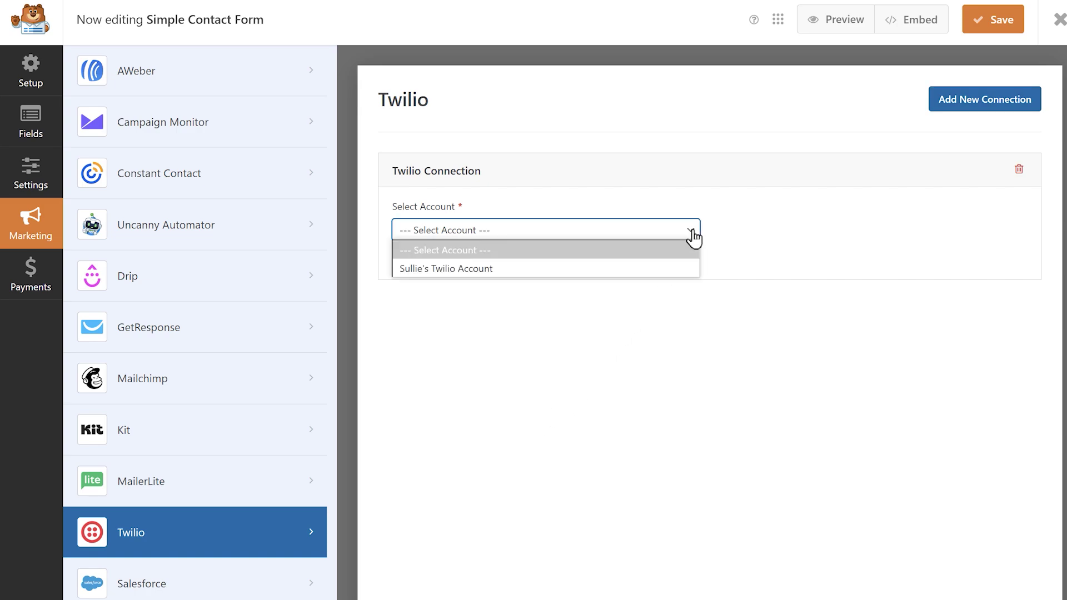
left_click(665, 269)
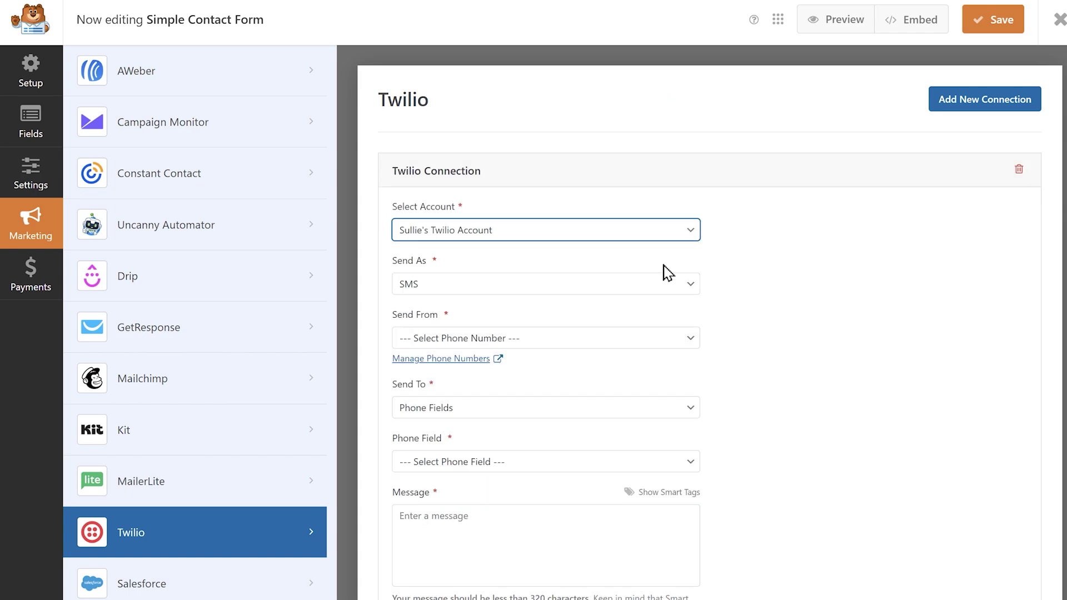
Send SMS from the Twilio number to the verified phone number.
left_click(672, 287)
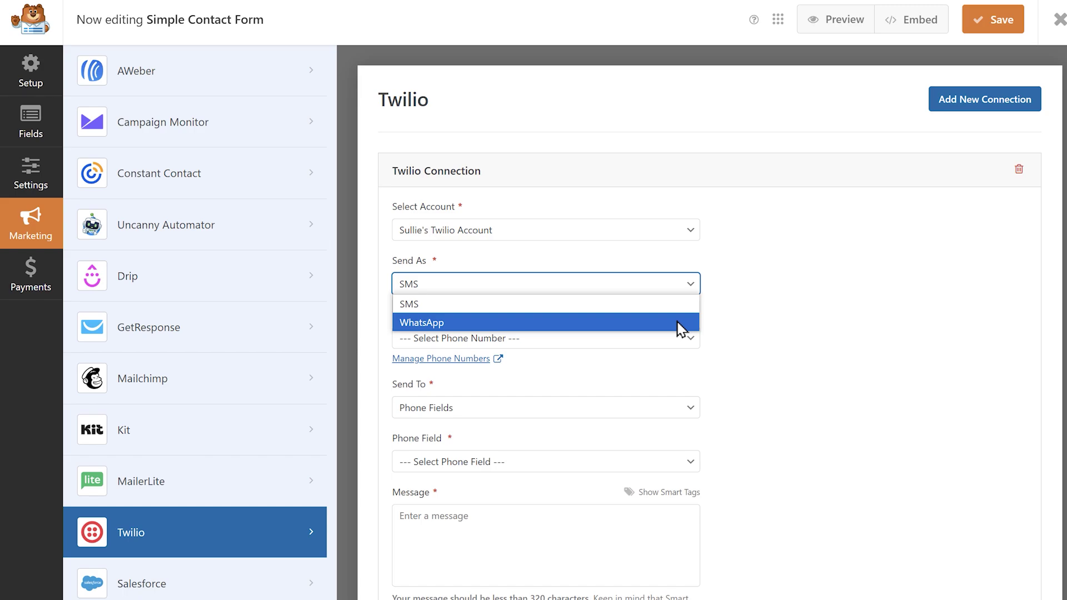
left_click(673, 305)
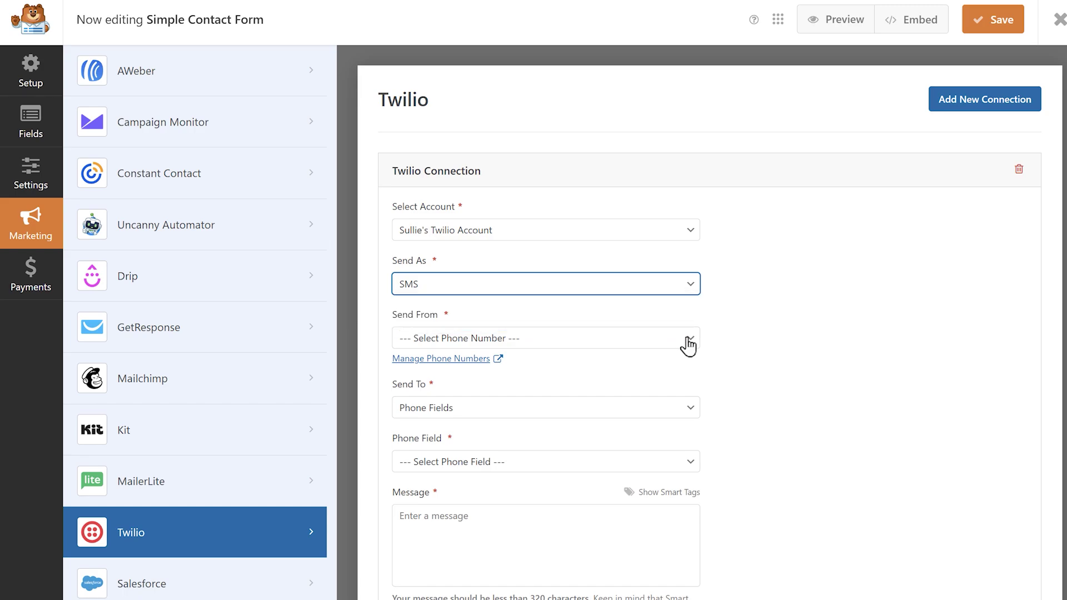
left_click(688, 343)
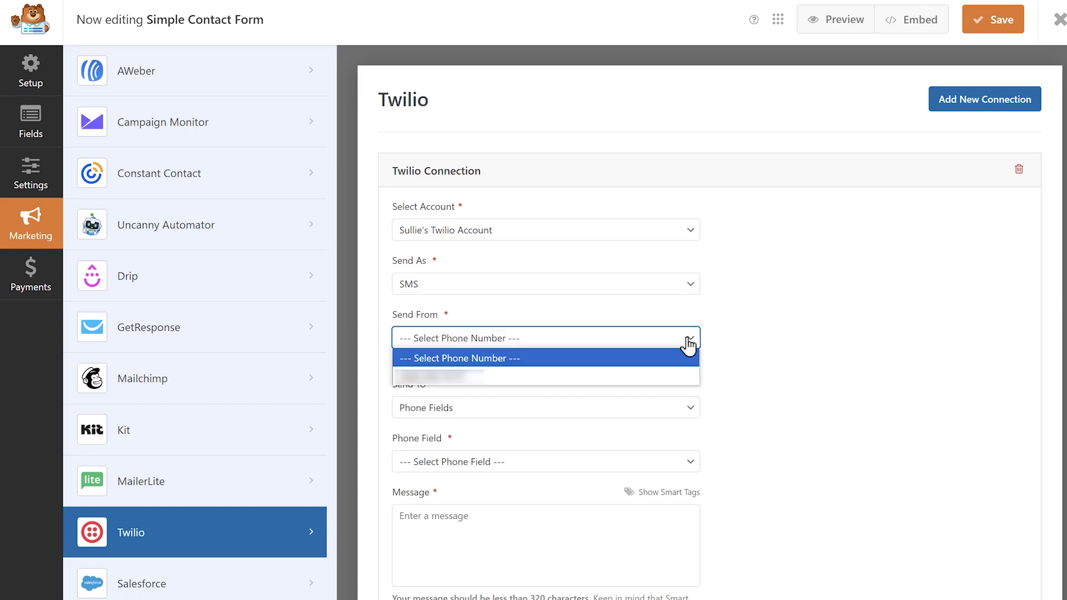
left_click(667, 377)
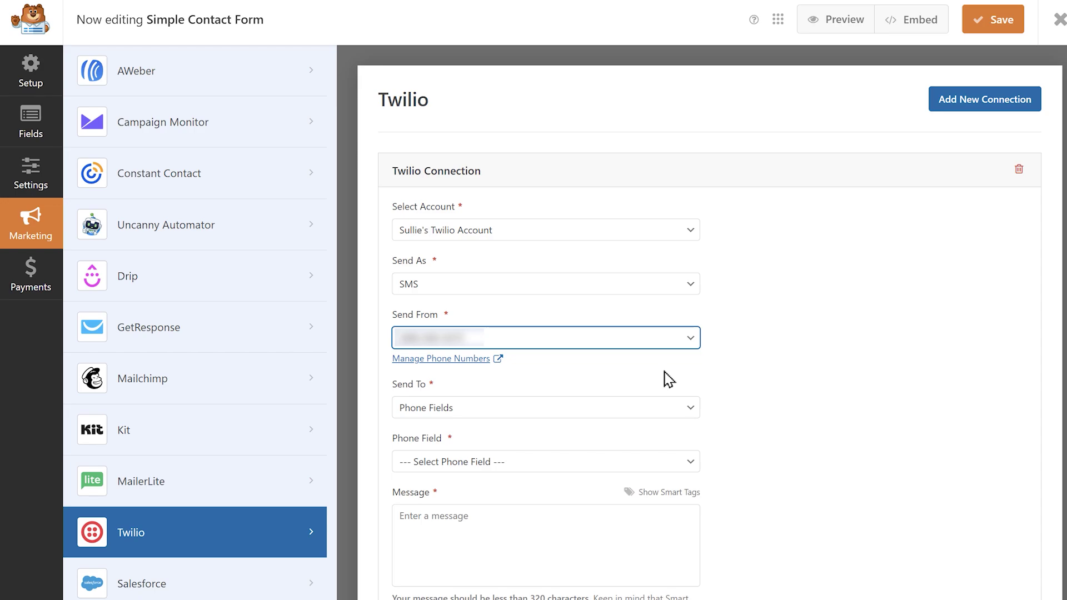
left_click(691, 412)
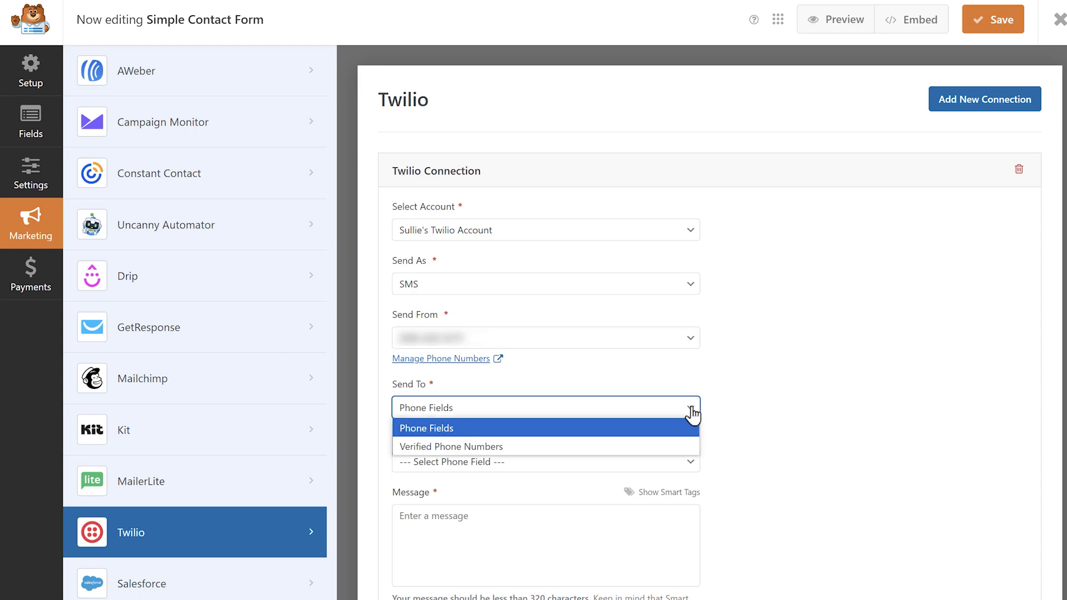
left_click(662, 428)
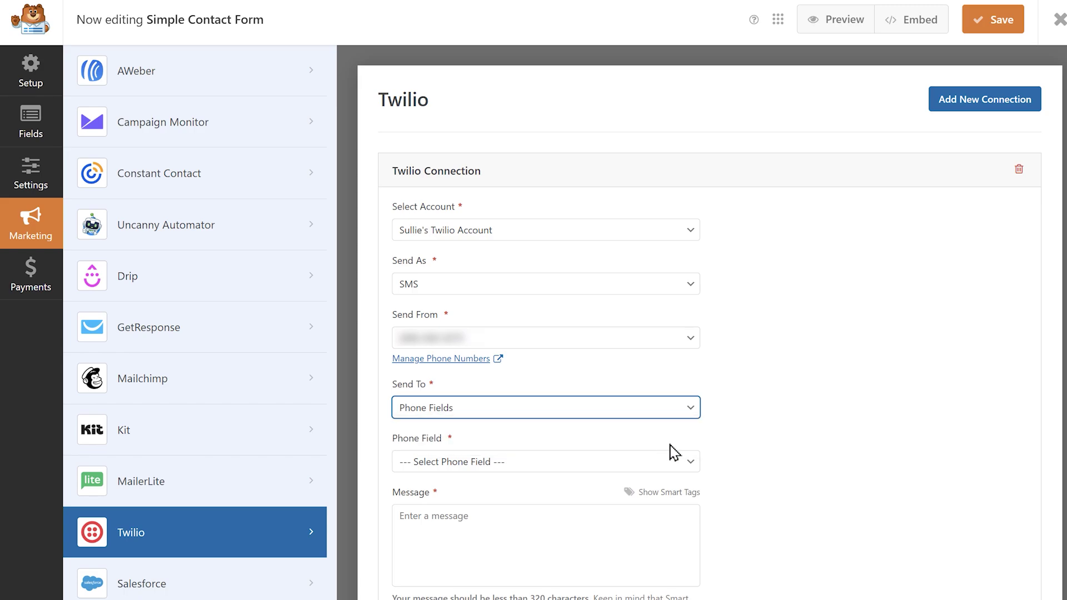
left_click(687, 466)
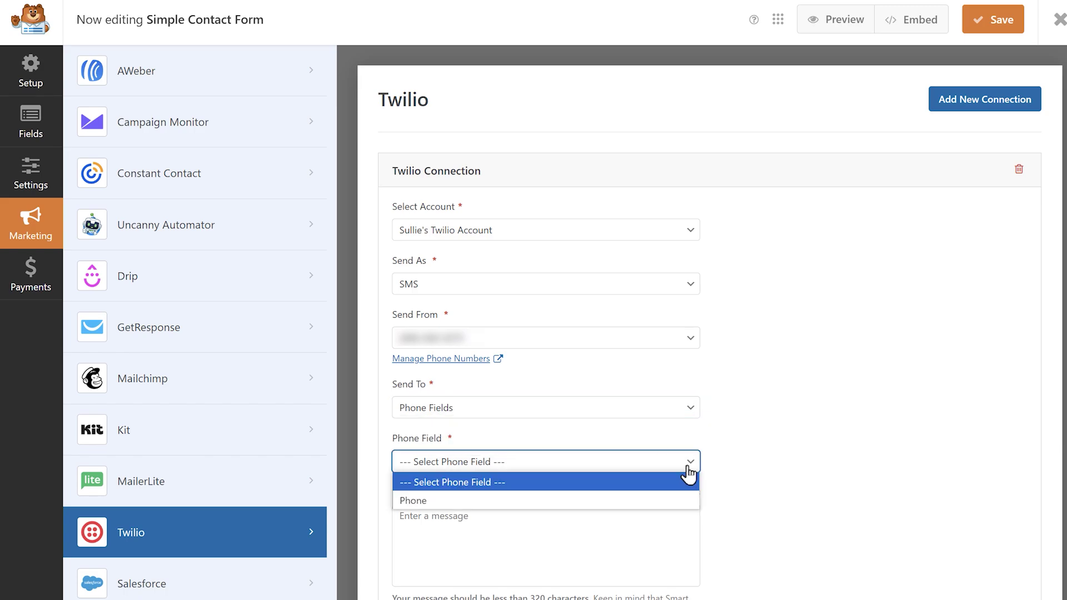
left_click(598, 500)
left_click(675, 410)
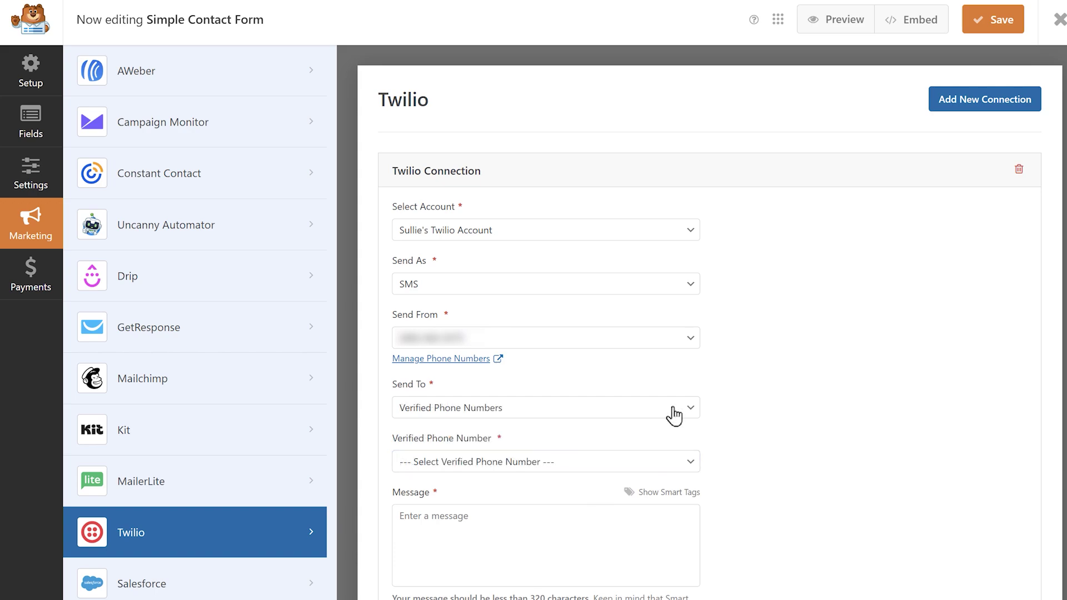
left_click(649, 464)
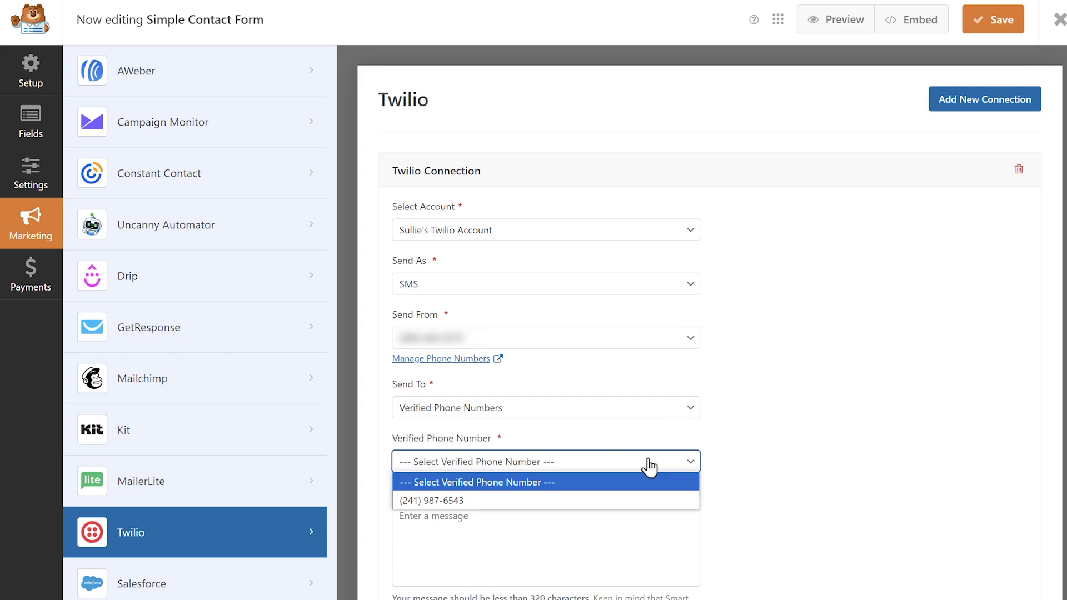
left_click(596, 501)
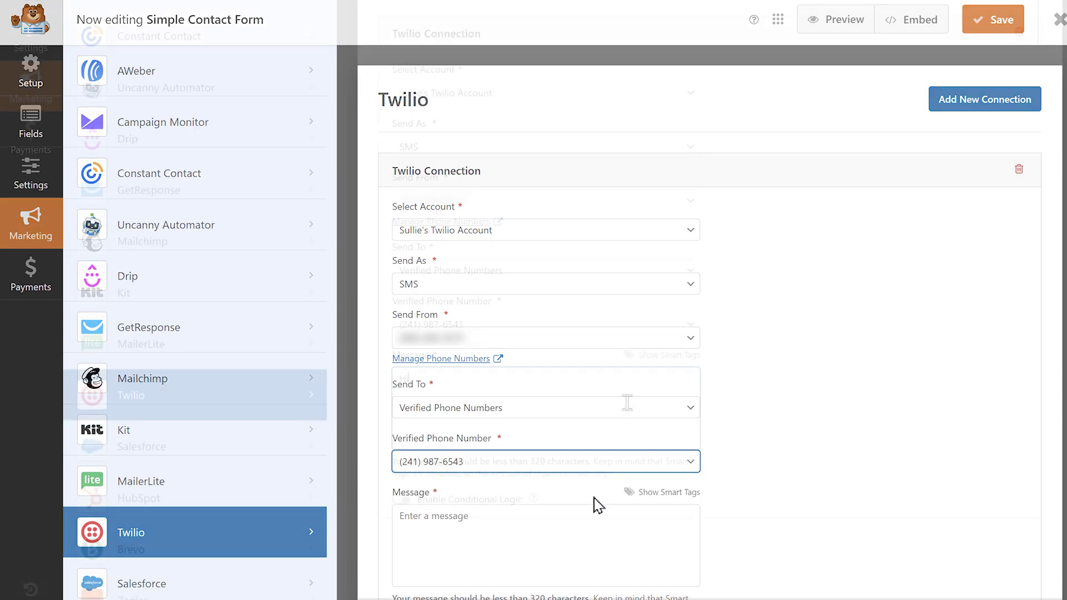
Start the message 'Hi {Name}, thanks for reaching out! We'll be sure to'.
left_click(627, 539)
type("Hi")
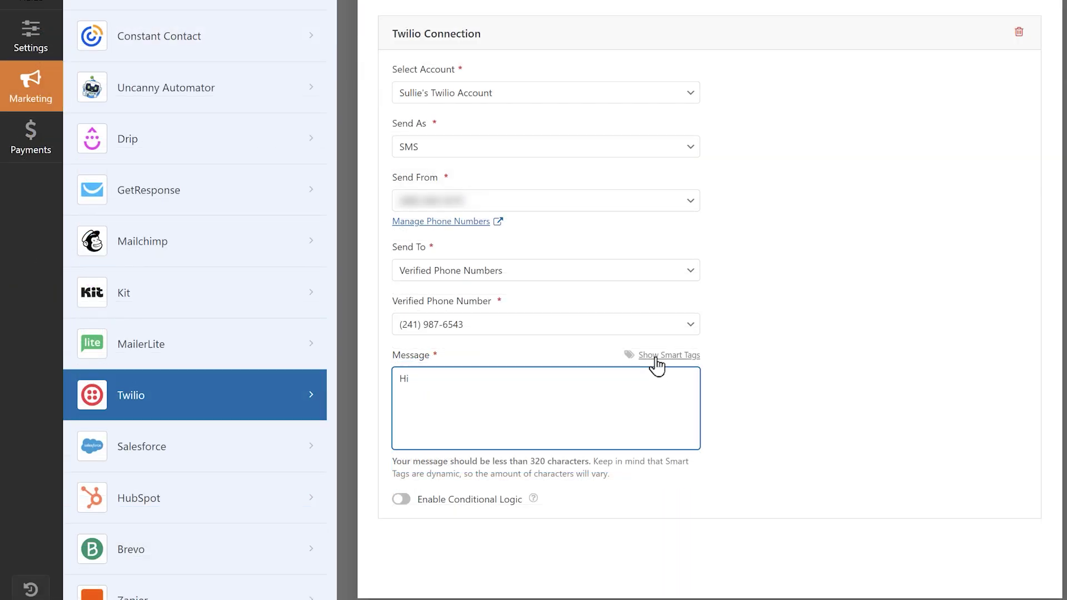
left_click(656, 358)
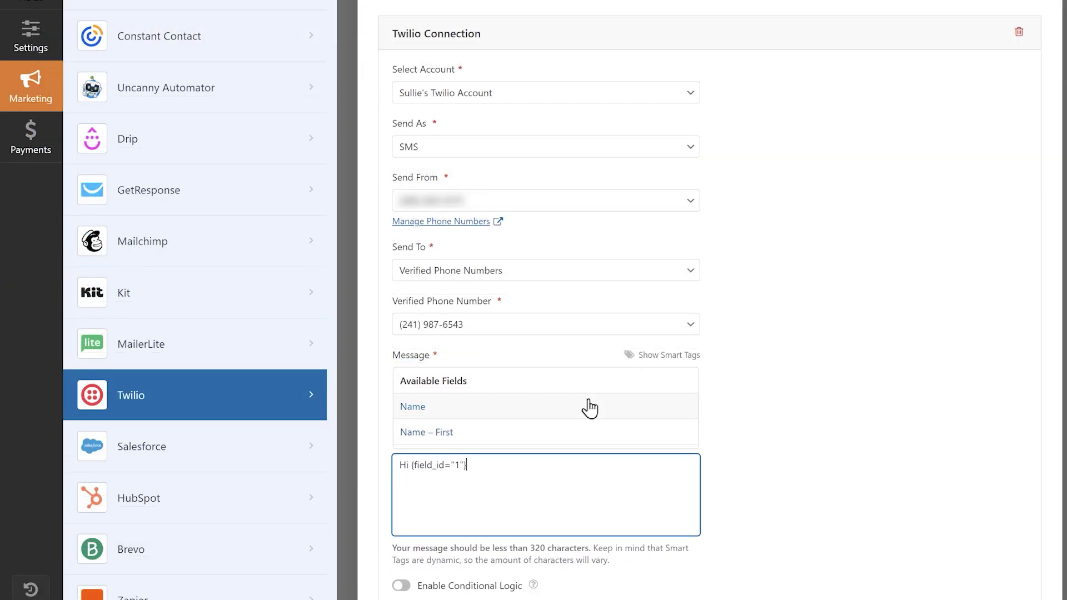
type(", thanks for reaching out! We'll be sure to")
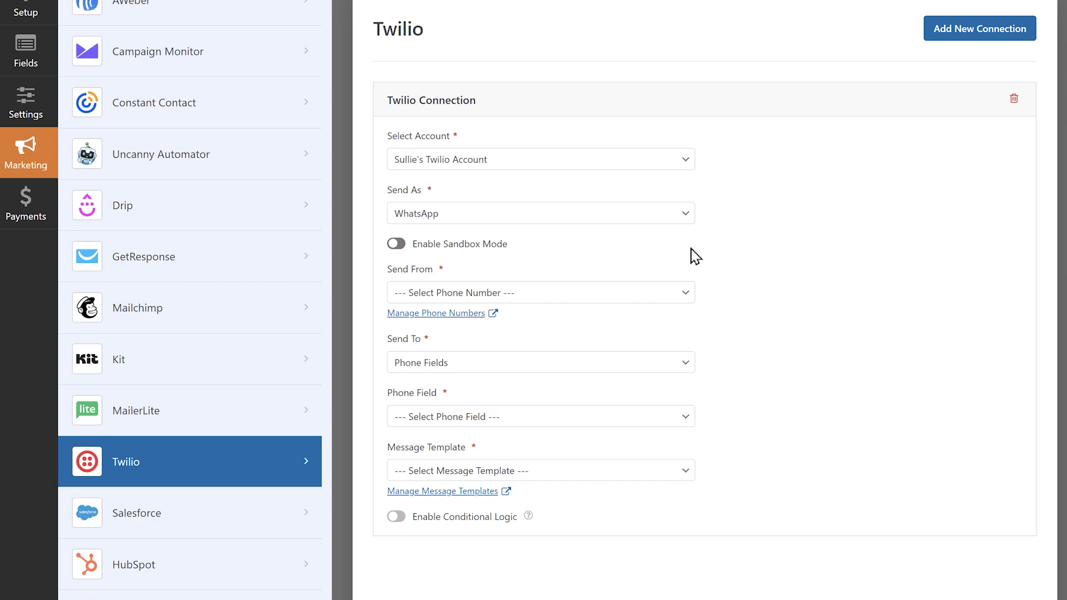
Send from the Twilio number to the Phone field using the sullies_message_template template.
left_click(687, 295)
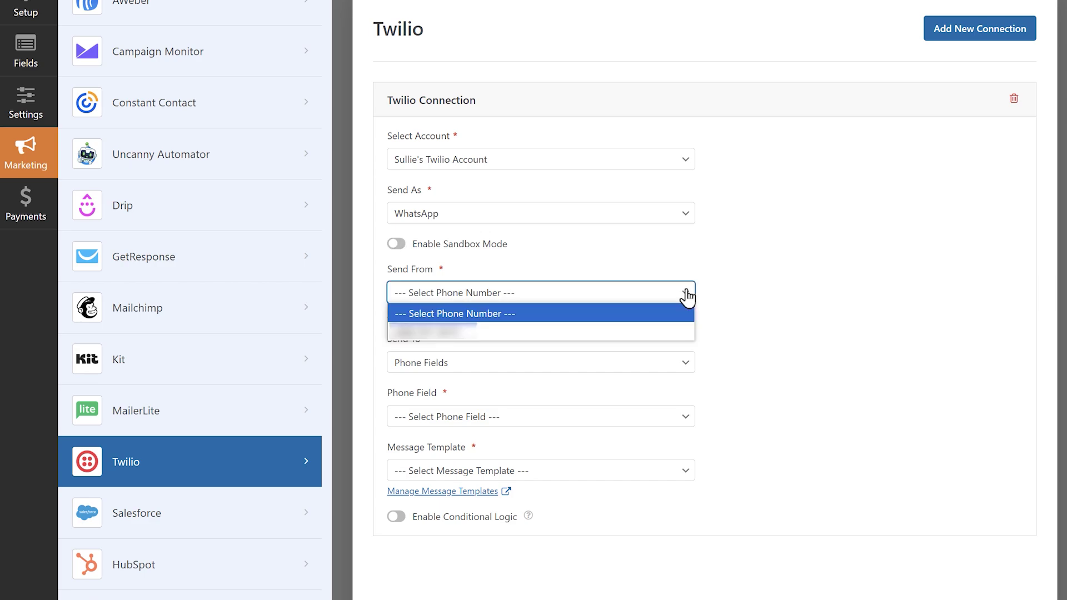
left_click(641, 341)
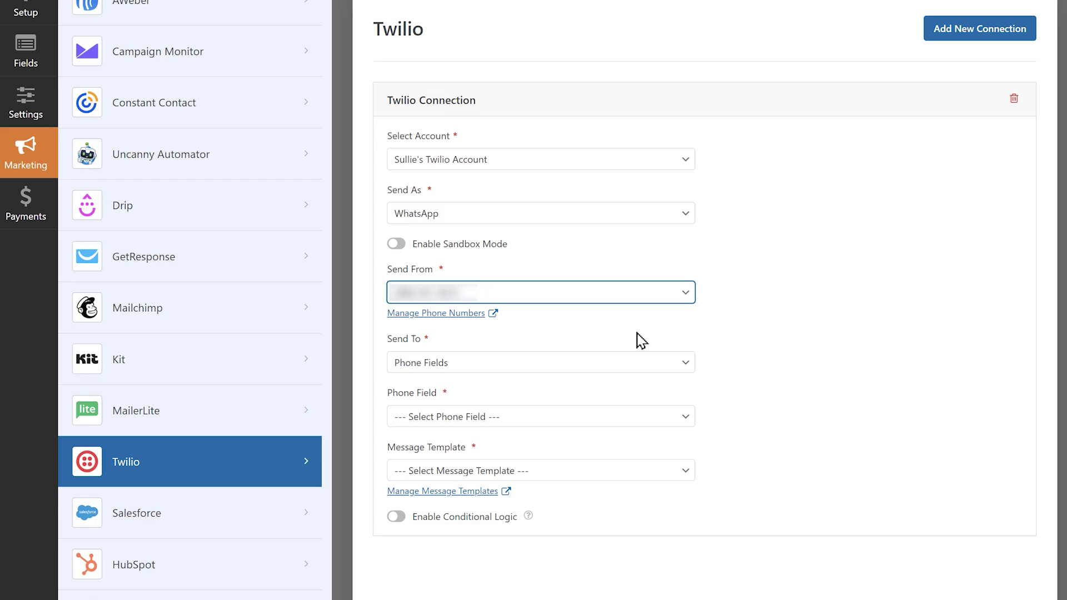
left_click(668, 364)
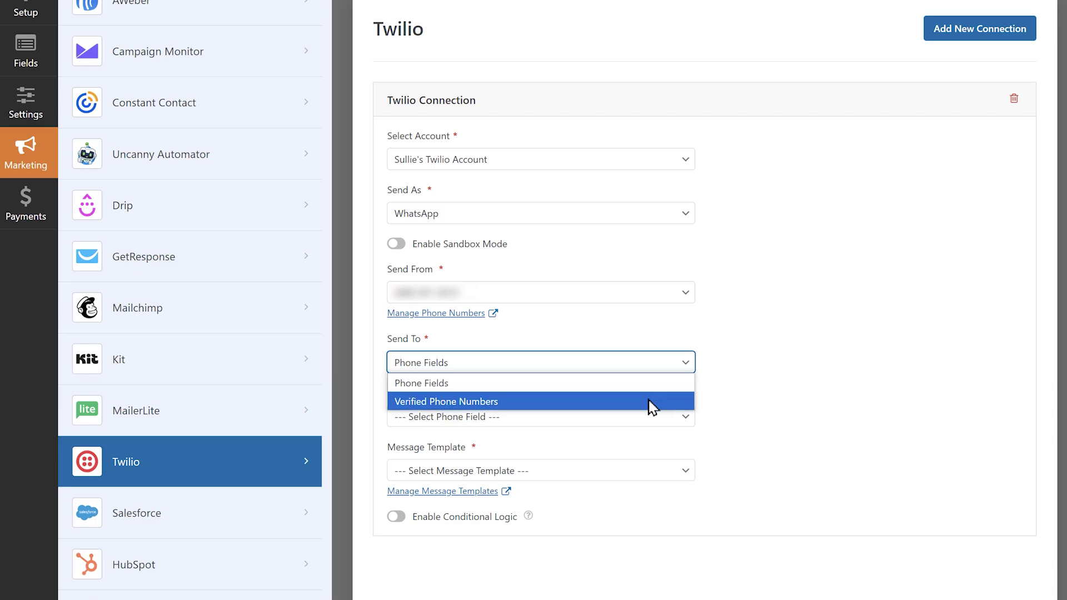
left_click(658, 383)
left_click(642, 421)
left_click(606, 454)
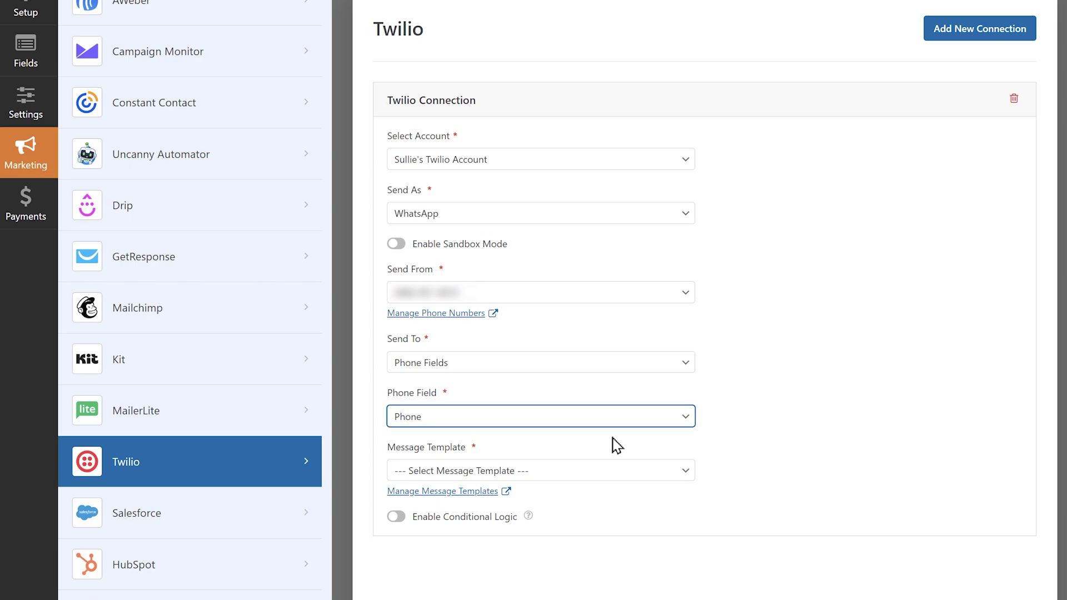
left_click(668, 477)
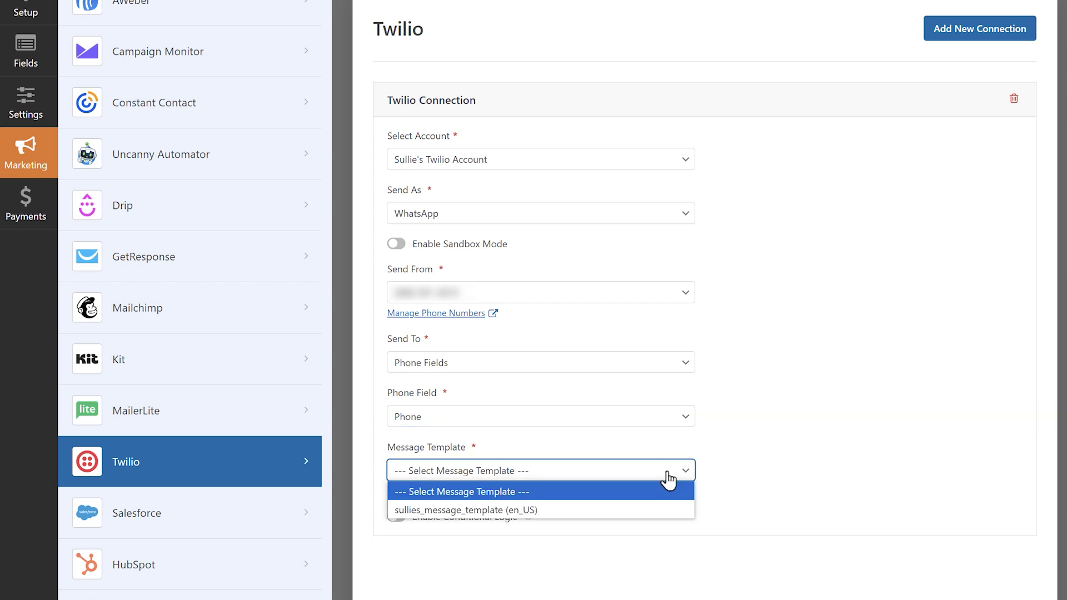
left_click(636, 509)
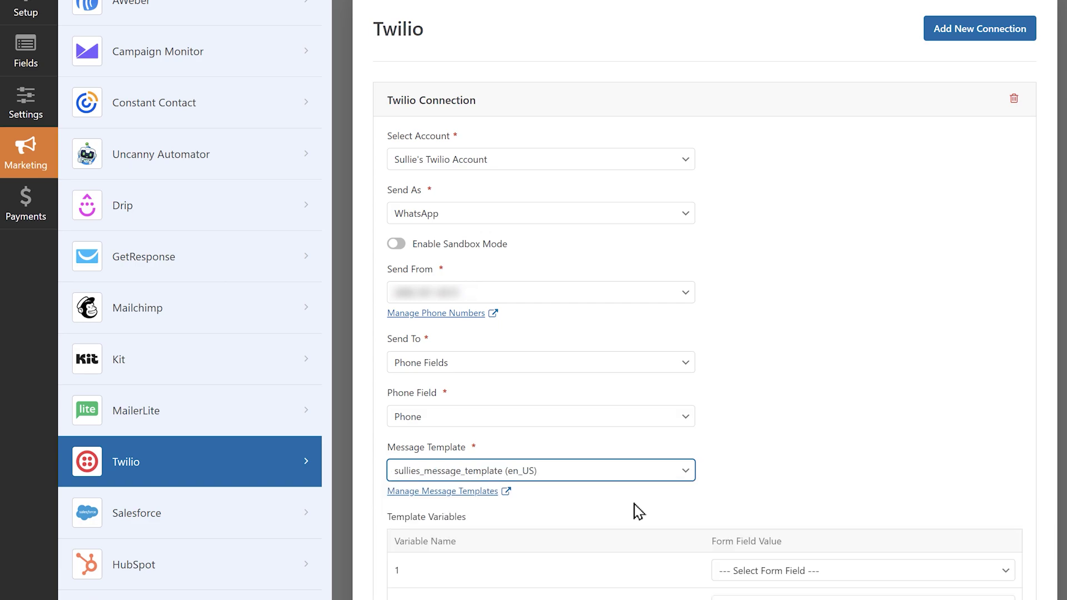
Map template variable 1 to Name and 2 to Email, then enable Sandbox Mode.
scroll(638, 510, "down", 1)
scroll(638, 510, "down", 1)
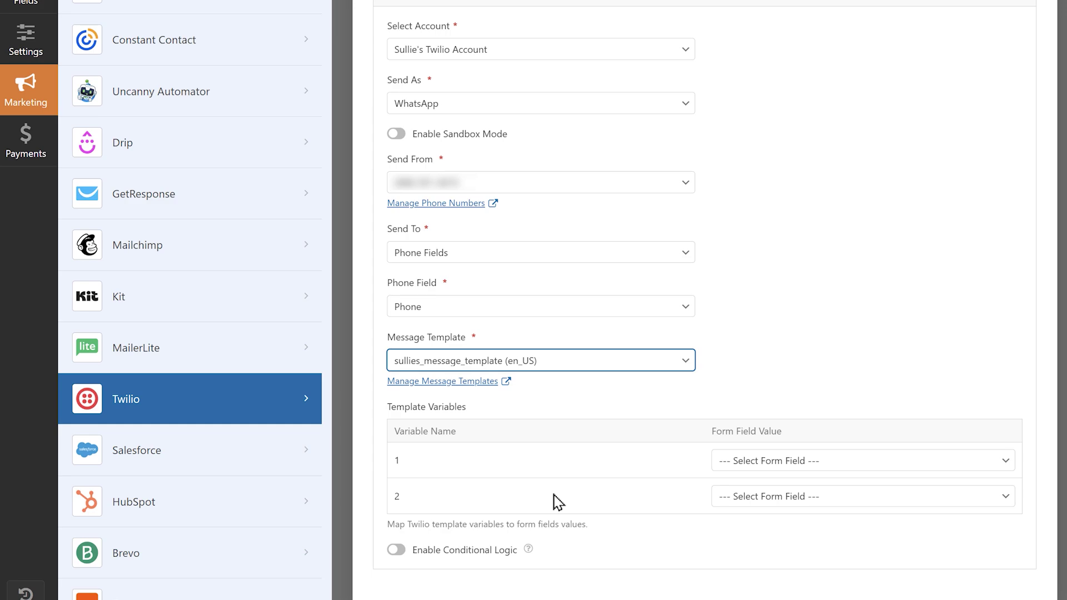
left_click(727, 462)
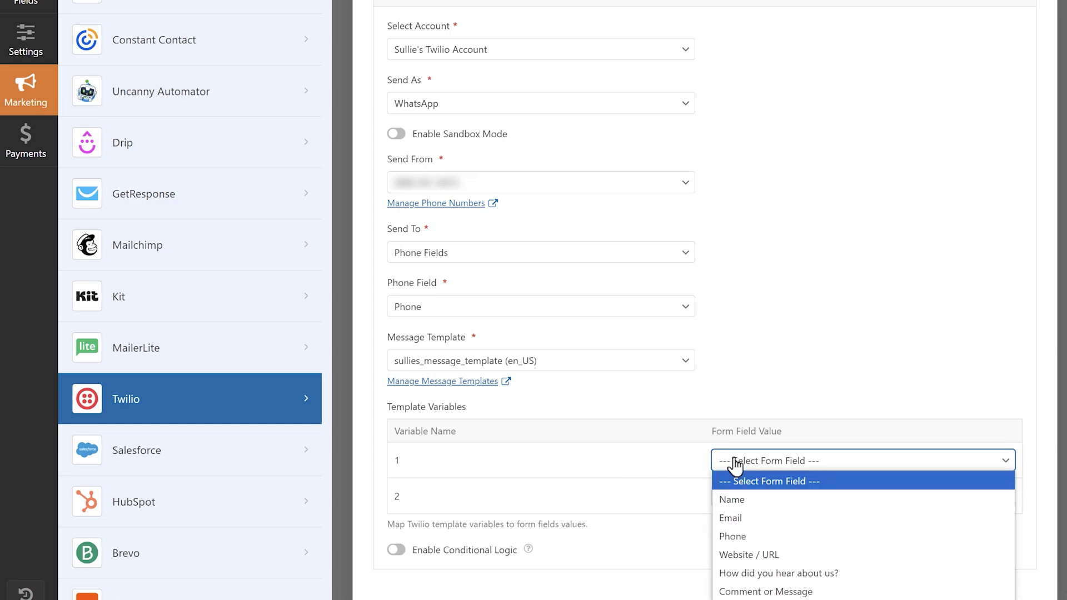
left_click(727, 500)
left_click(745, 497)
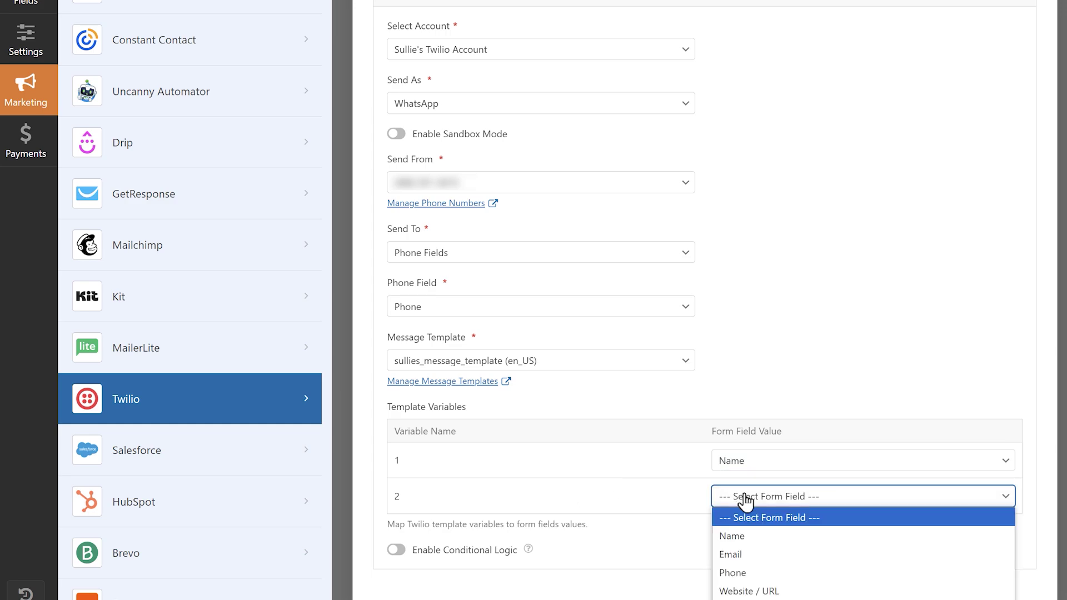
left_click(732, 553)
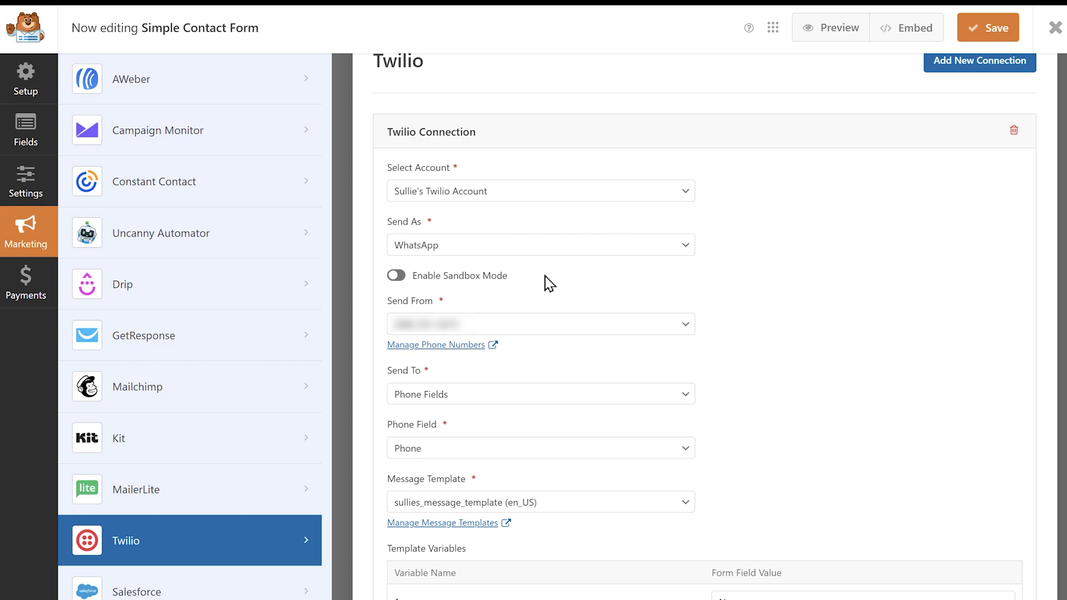
left_click(396, 276)
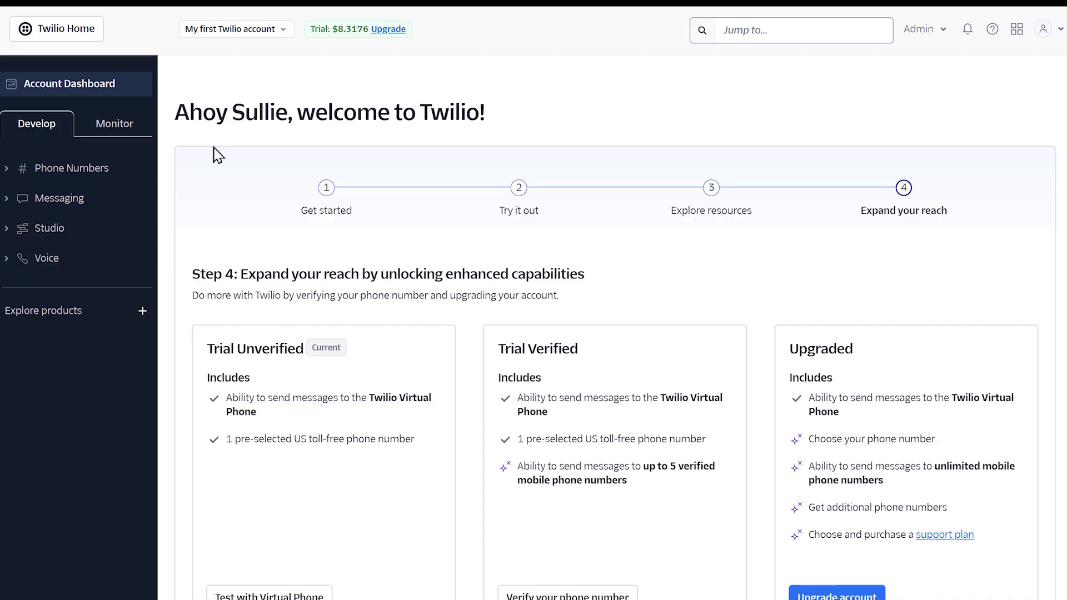
Go to Twilio's Messaging > Try it out > Send a WhatsApp message sandbox page.
left_click(102, 202)
left_click(72, 250)
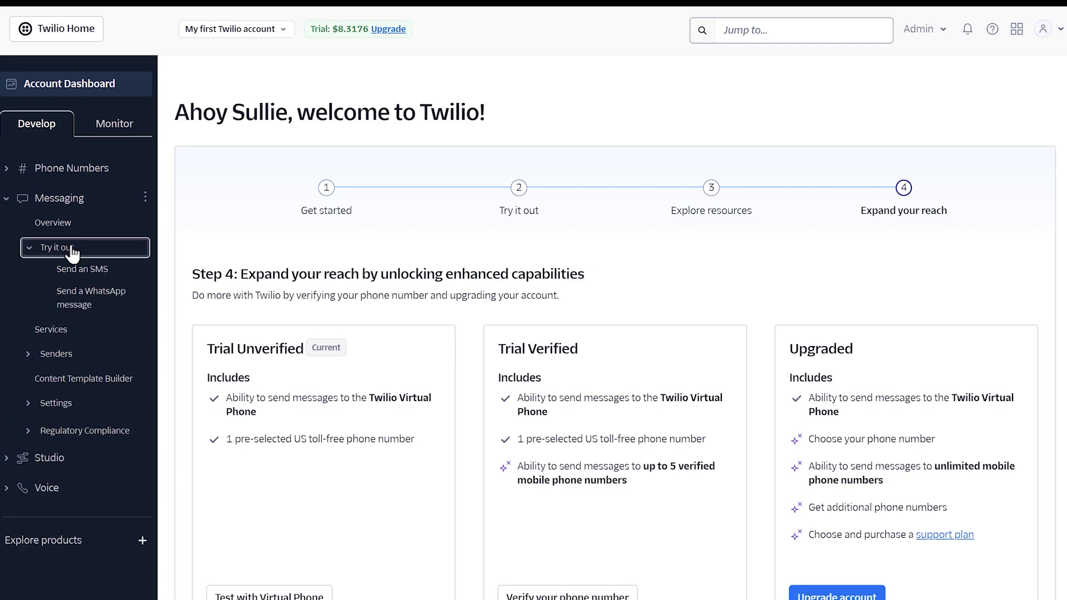
left_click(95, 293)
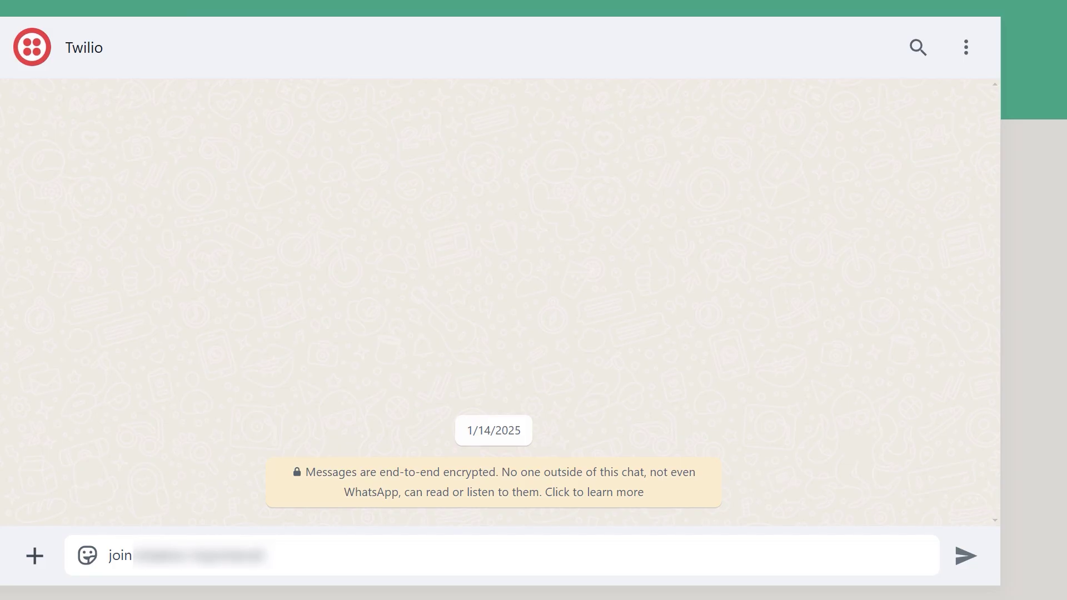
Send the drafted 'join' sandbox code to Twilio in WhatsApp, getting 'You are all set!'.
key("Return")
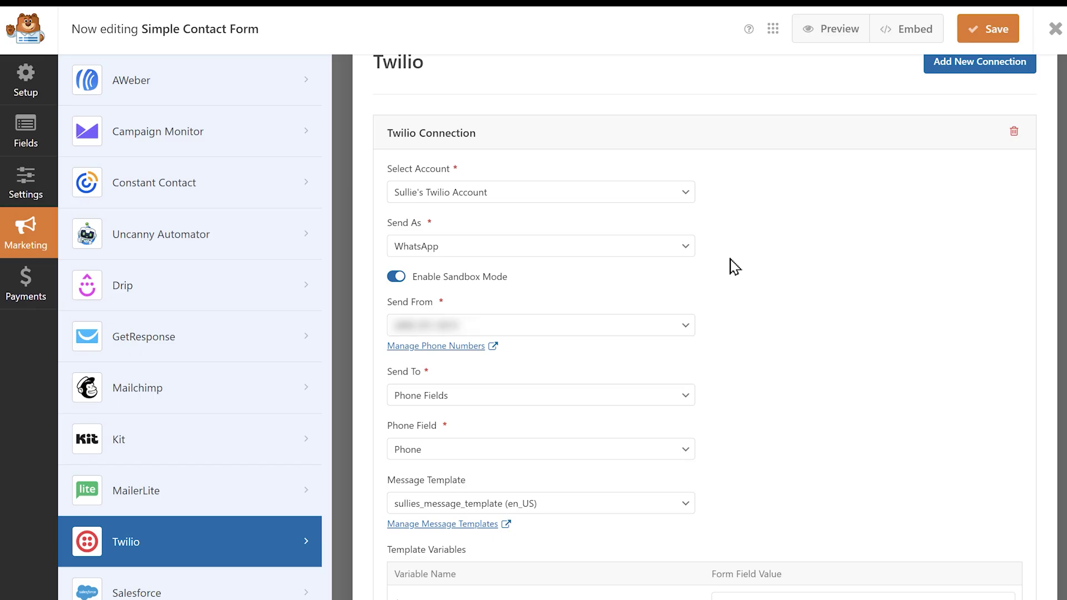
Switch off Enable Sandbox Mode on the Twilio WhatsApp connection and save the Simple Contact Form.
left_click(396, 276)
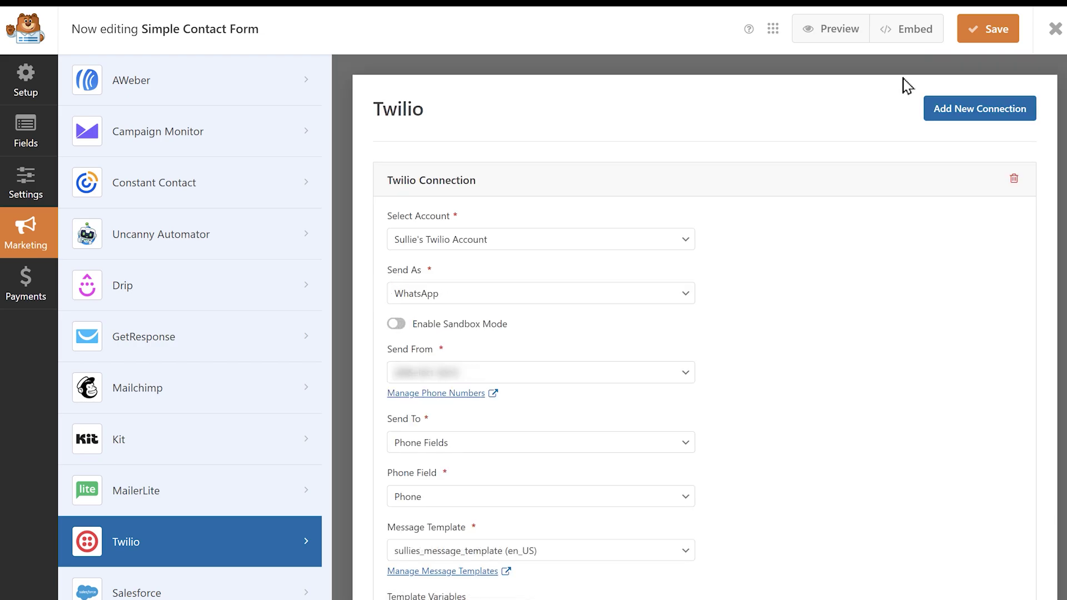
left_click(970, 36)
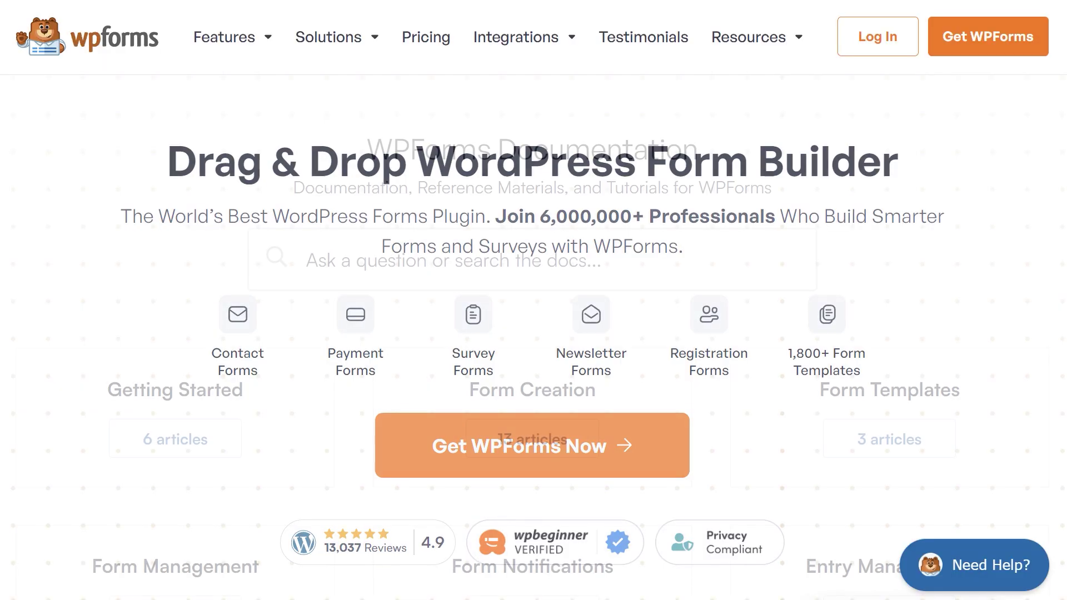
Scroll down the wpforms.com account Support page to reach the support request form.
scroll(533, 300, "down", 2)
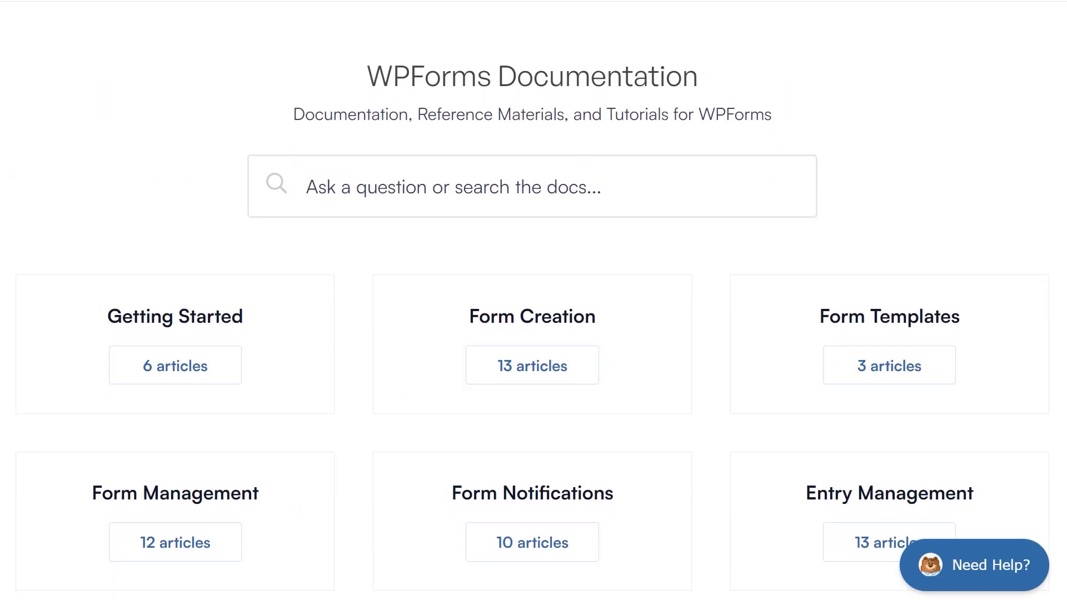
scroll(533, 300, "down", 8)
scroll(533, 300, "down", 7)
scroll(534, 300, "down", 7)
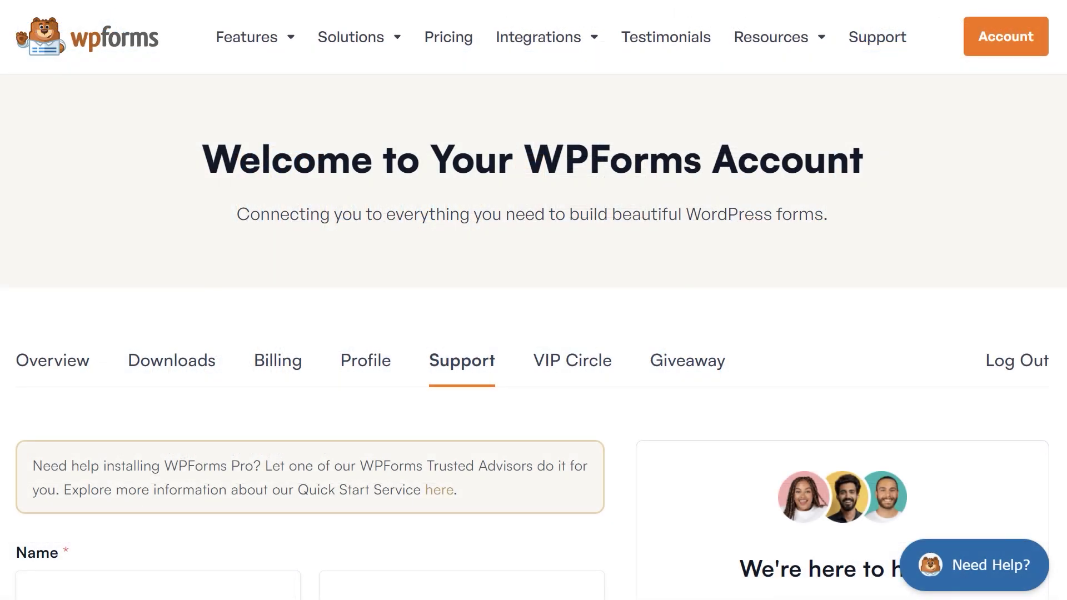
scroll(533, 300, "down", 7)
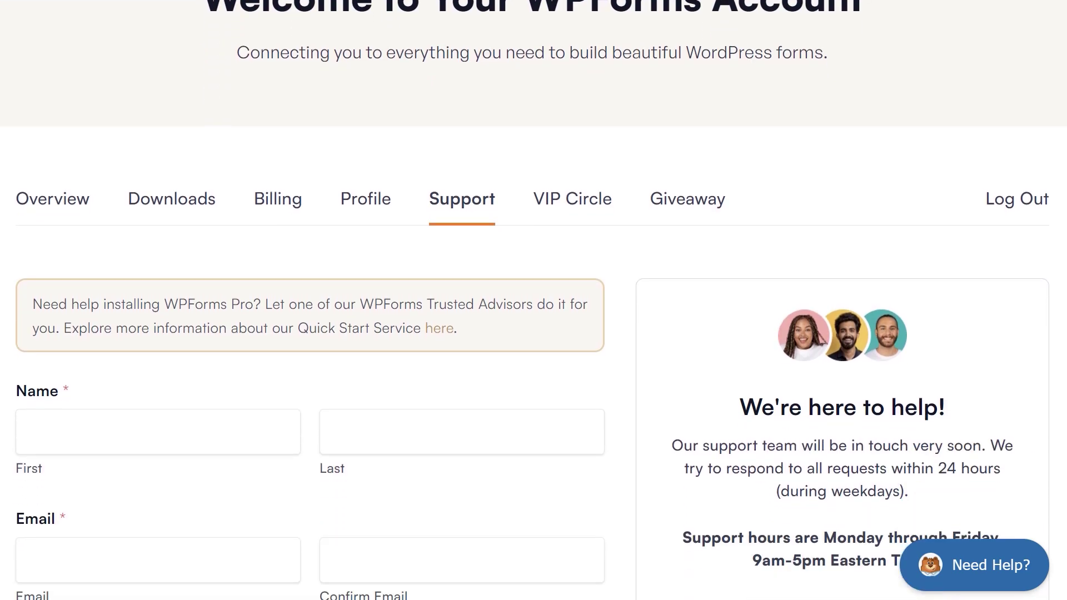
scroll(533, 300, "down", 6)
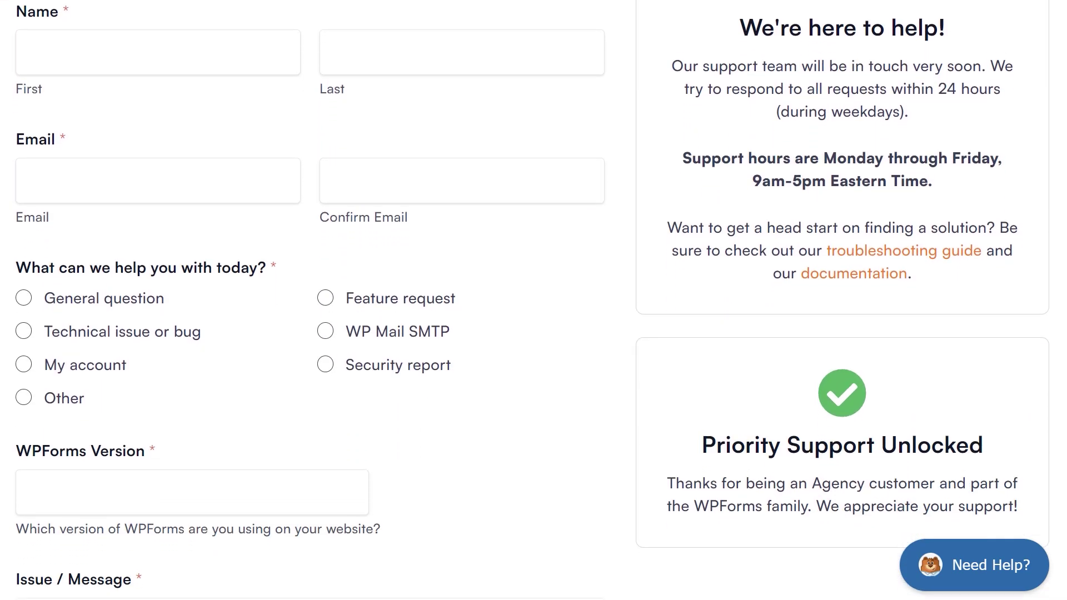